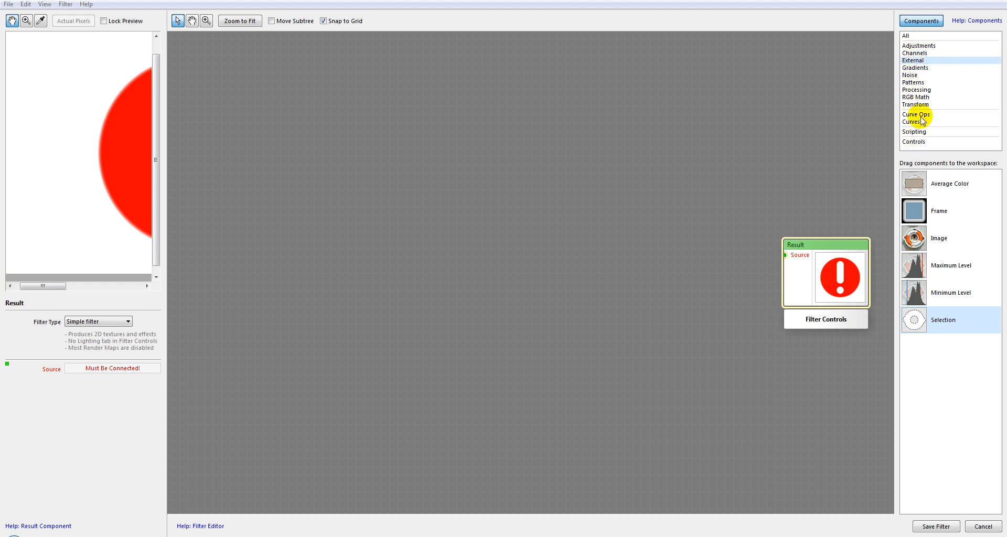
Browse the components available in the Adjustments category, including Desaturate, Gamma, Hue / Saturation and Invert.
{"action": "left_click", "coordinate": [924, 46]}
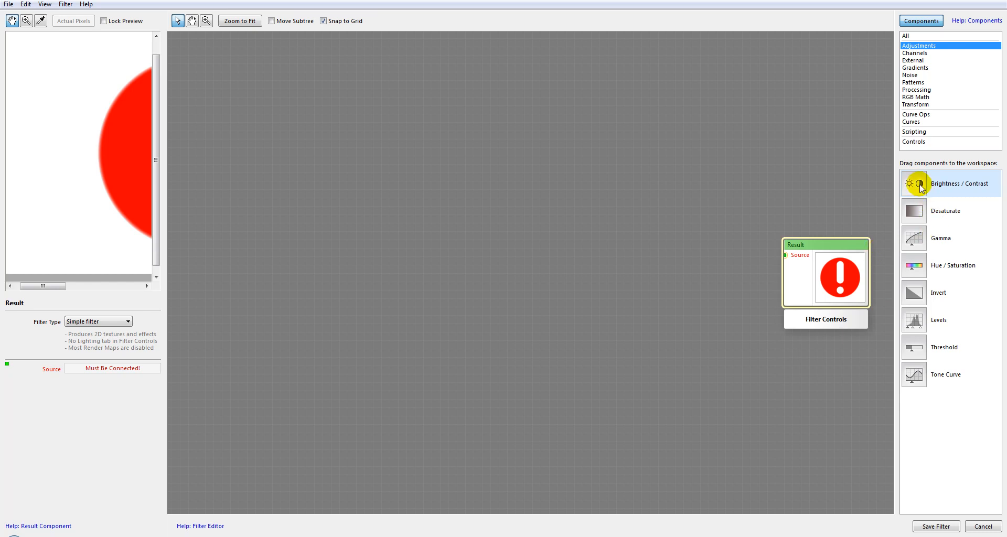
{"action": "left_click", "coordinate": [920, 210]}
{"action": "left_click", "coordinate": [919, 235]}
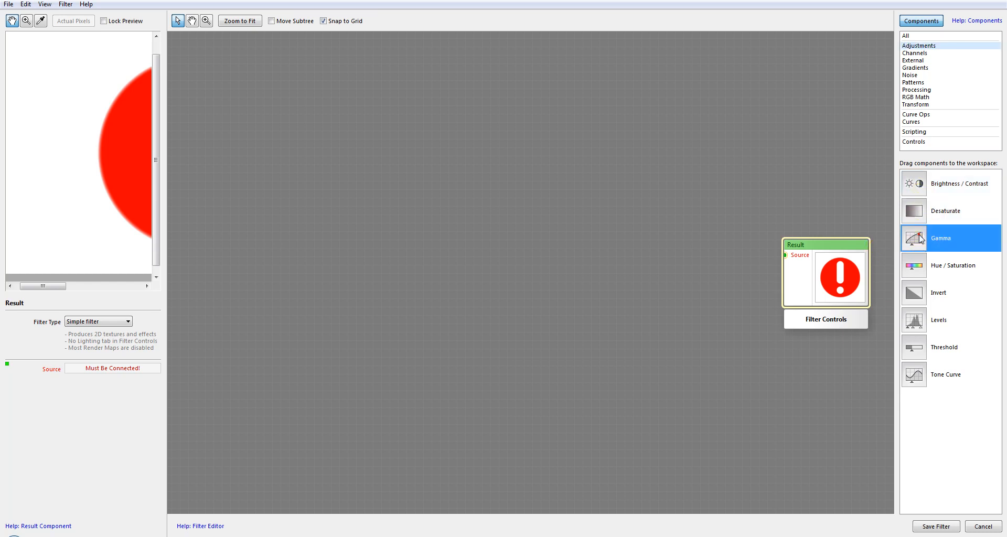
{"action": "left_click", "coordinate": [920, 269]}
{"action": "left_click", "coordinate": [921, 293]}
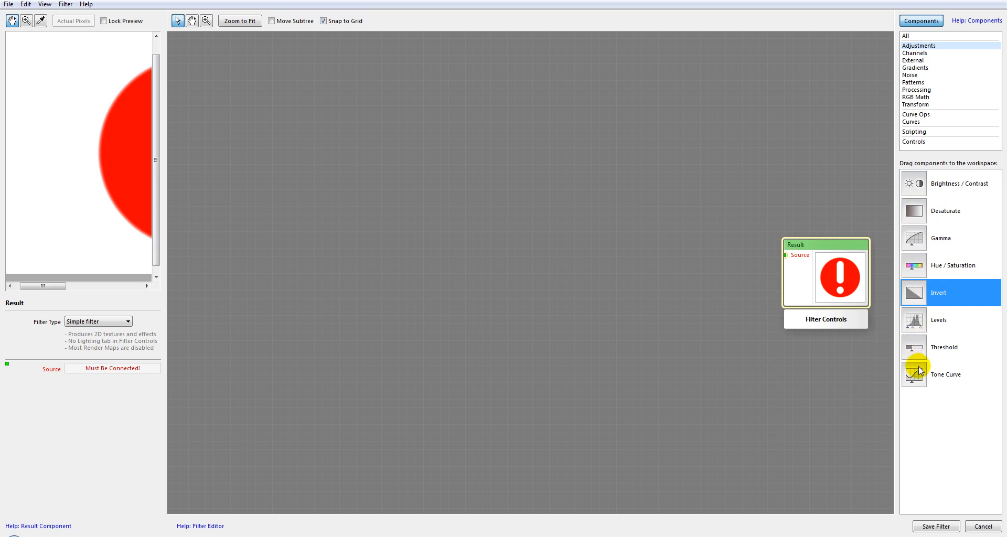
{"action": "left_click", "coordinate": [914, 184]}
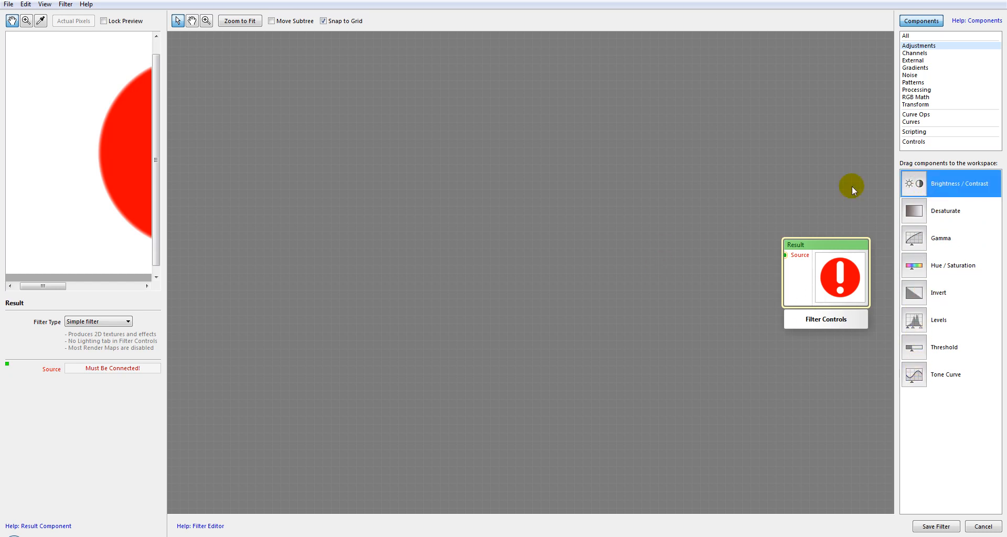
Add an Image component from the External category to the workspace and fit more of the photo into the preview.
{"action": "left_click", "coordinate": [915, 60]}
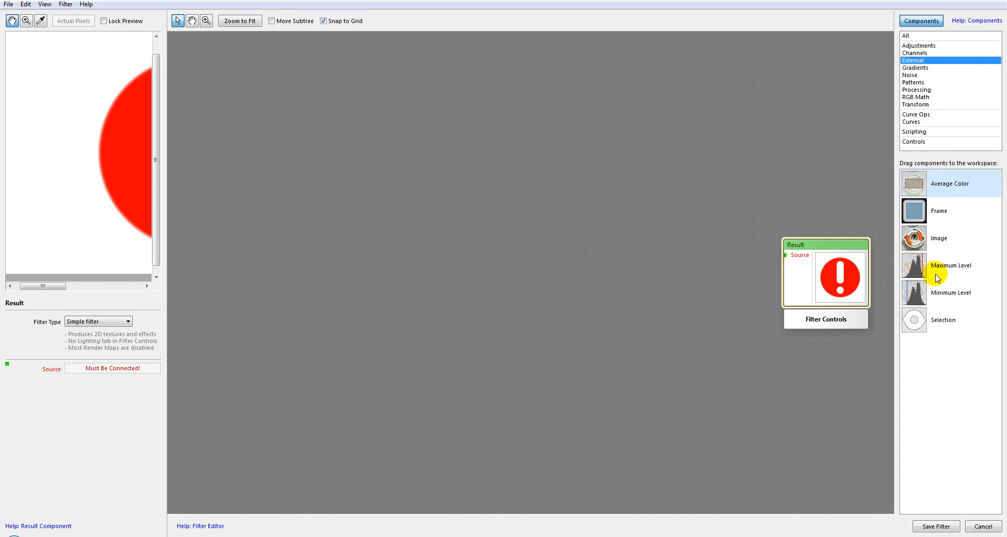
{"action": "left_click_drag", "start_coordinate": [915, 237], "coordinate": [362, 236]}
{"action": "left_click", "coordinate": [356, 241]}
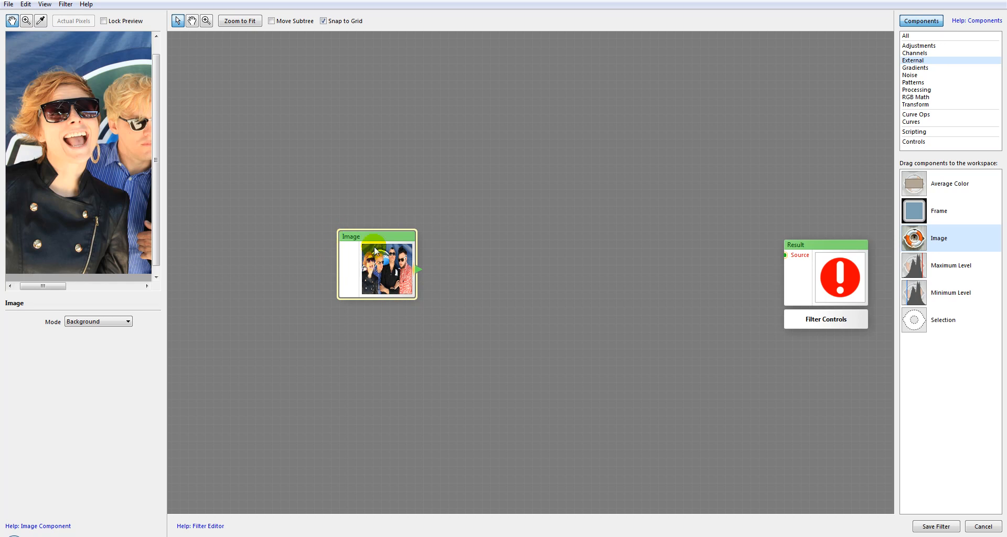
{"action": "scroll", "coordinate": [62, 186], "scroll_direction": "down", "scroll_amount": 3}
{"action": "scroll", "coordinate": [62, 186], "scroll_direction": "up", "scroll_amount": 3}
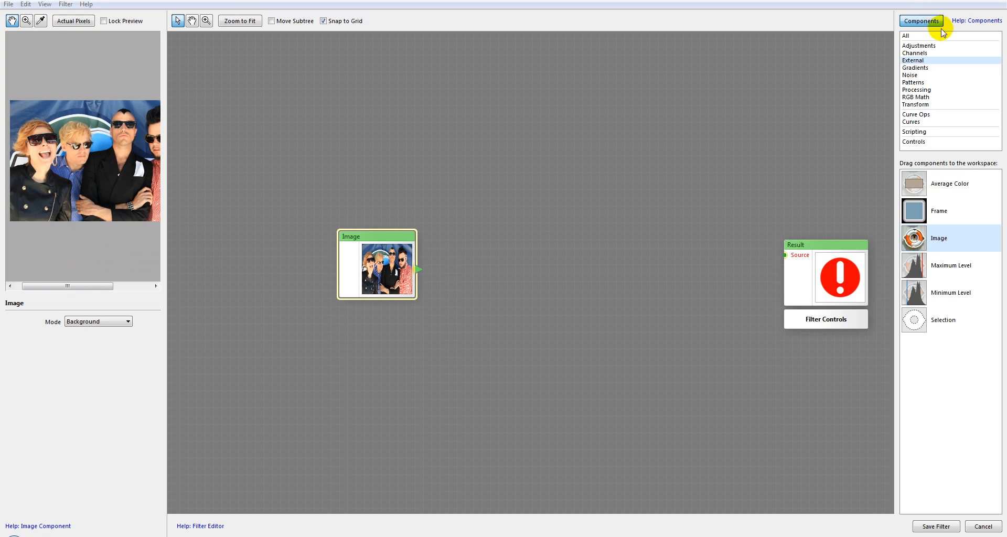
Add a Brightness / Contrast component between Image and Result, and connect Image to its Source input.
{"action": "left_click", "coordinate": [931, 46]}
{"action": "left_click_drag", "start_coordinate": [983, 180], "coordinate": [546, 234]}
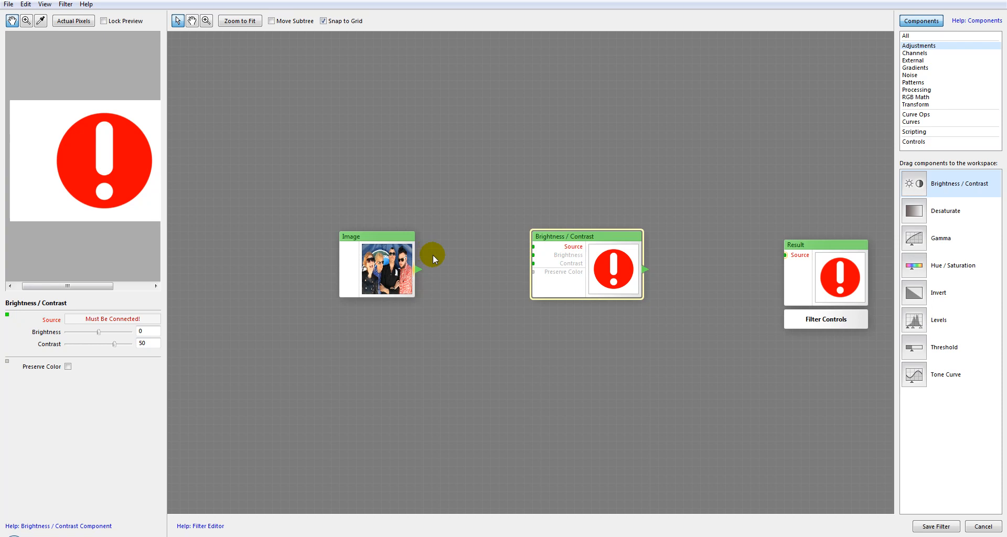
{"action": "left_click_drag", "start_coordinate": [489, 247], "coordinate": [533, 247]}
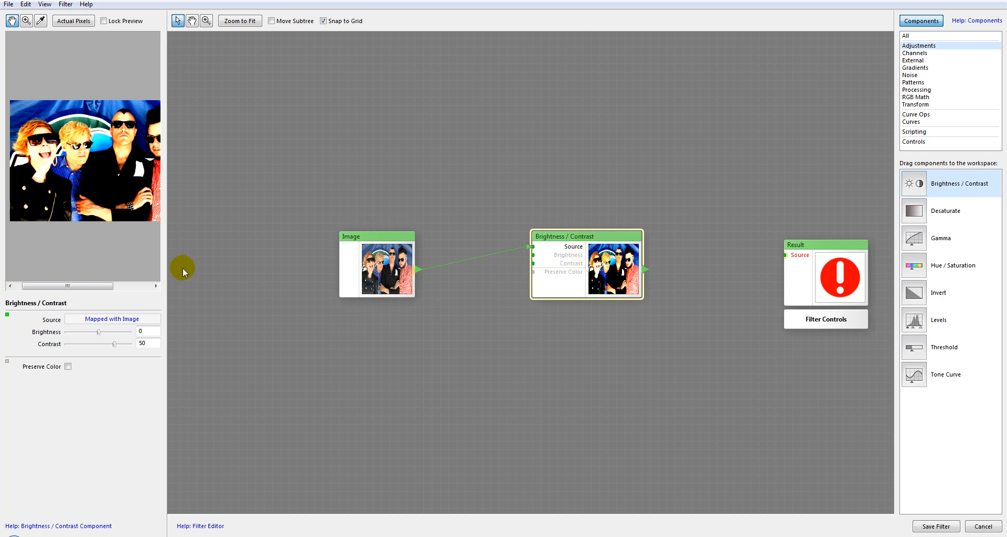
Set Brightness to -8 and move the Brightness / Contrast and Image components slightly higher in the workspace.
{"action": "mouse_move", "coordinate": [99, 332]}
{"action": "left_mouse_down"}
{"action": "mouse_move", "coordinate": [121, 333]}
{"action": "mouse_move", "coordinate": [83, 333]}
{"action": "mouse_move", "coordinate": [96, 331]}
{"action": "left_mouse_up"}
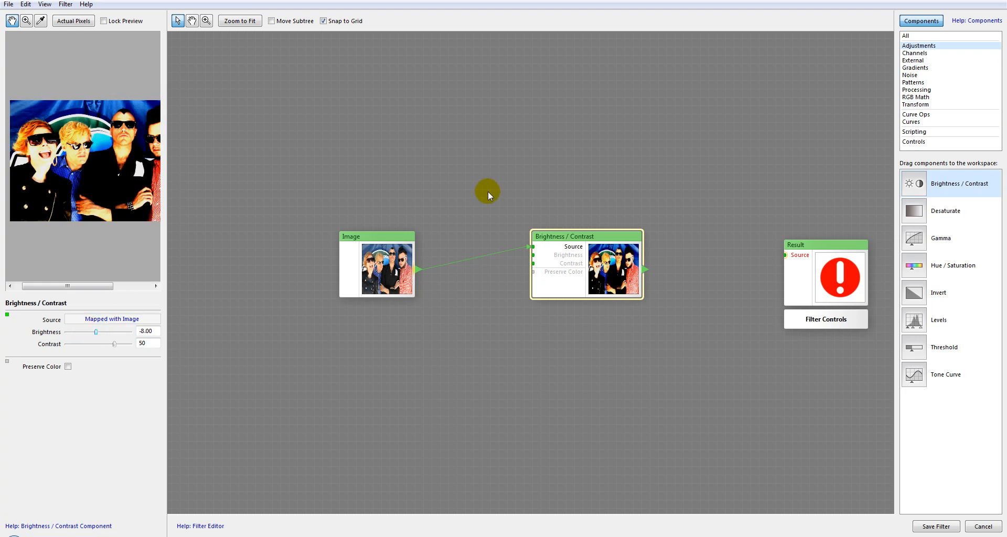
{"action": "left_click_drag", "start_coordinate": [561, 260], "coordinate": [559, 252]}
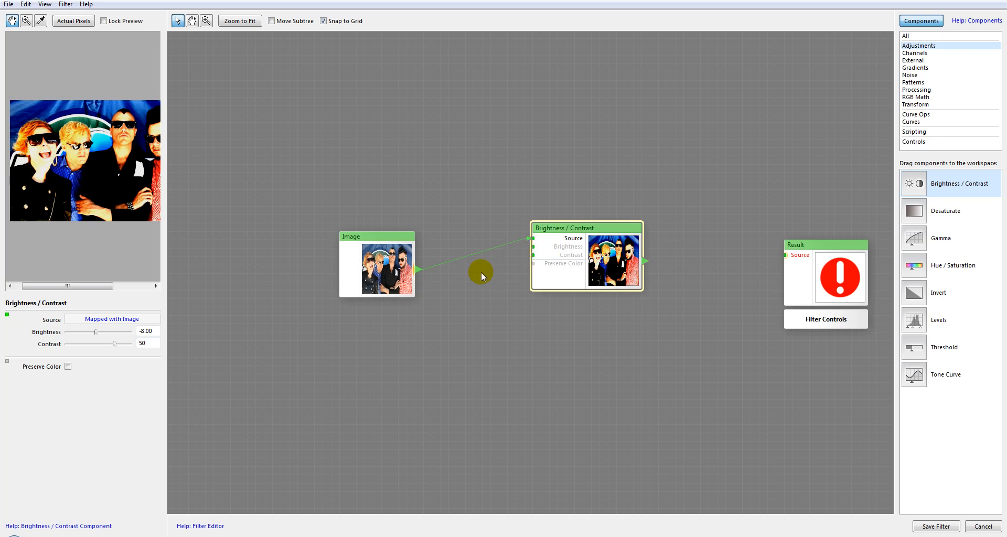
{"action": "left_click_drag", "start_coordinate": [371, 236], "coordinate": [361, 193]}
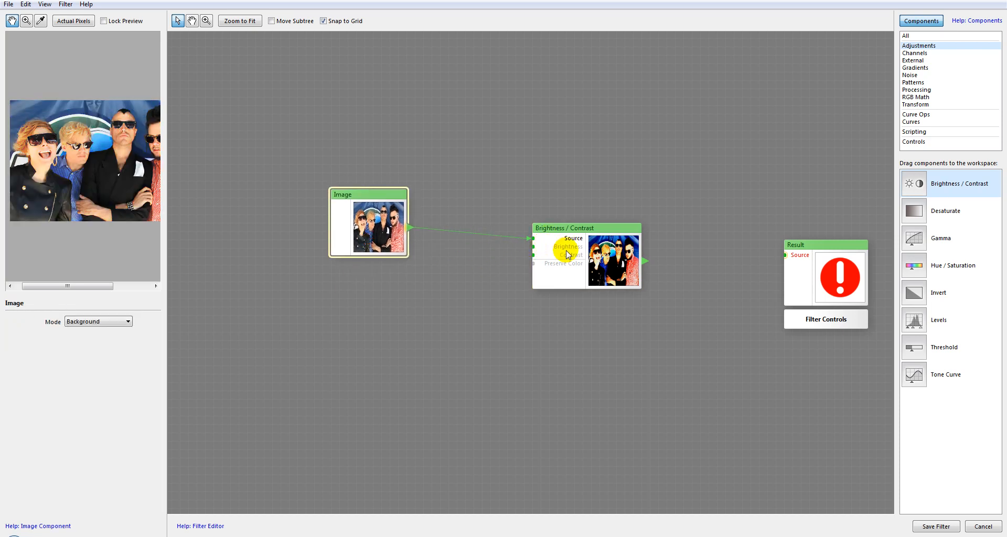
Add a Free Gradient component below Image and connect it to the Brightness input of Brightness / Contrast.
{"action": "left_click", "coordinate": [915, 67]}
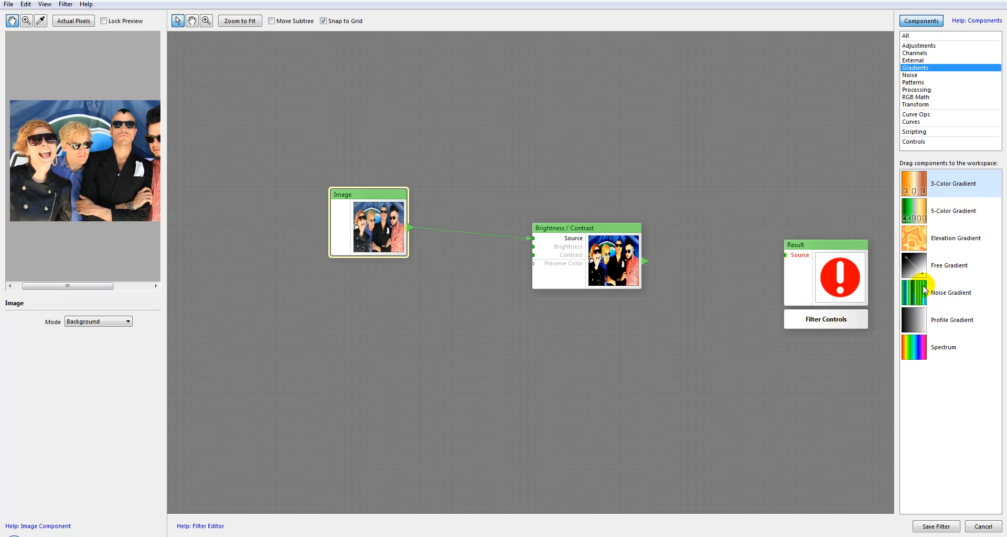
{"action": "left_click_drag", "start_coordinate": [914, 265], "coordinate": [344, 300]}
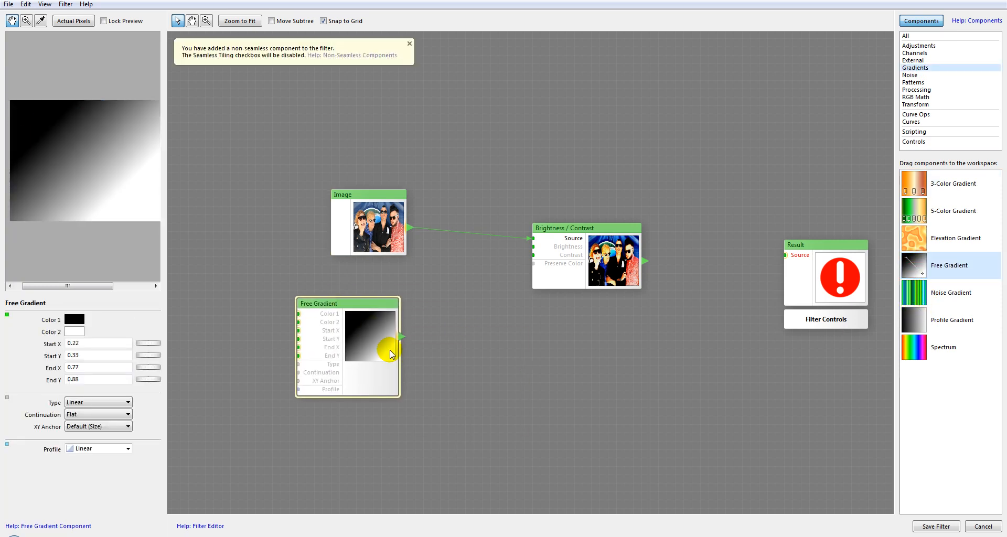
{"action": "left_click_drag", "start_coordinate": [400, 336], "coordinate": [533, 247]}
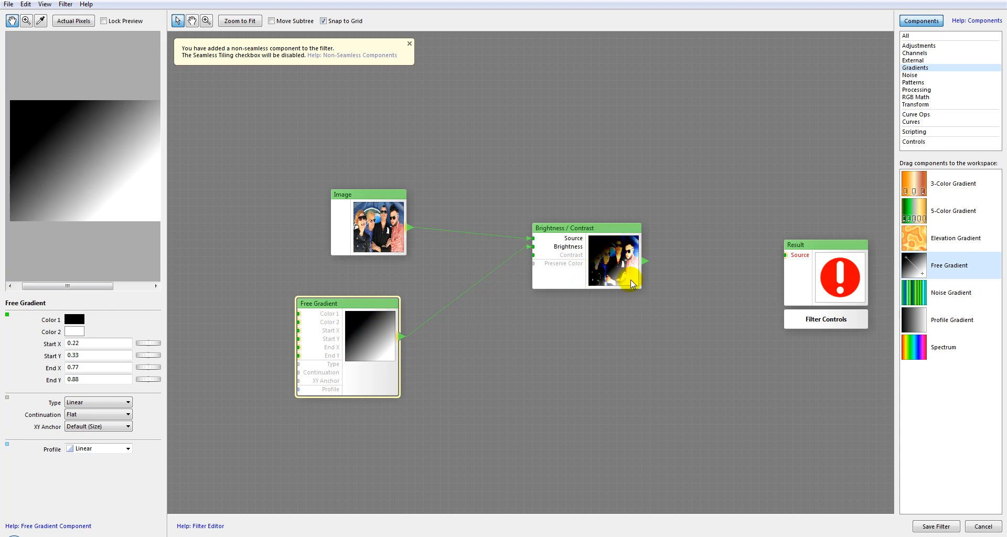
{"action": "left_click_drag", "start_coordinate": [599, 231], "coordinate": [590, 213]}
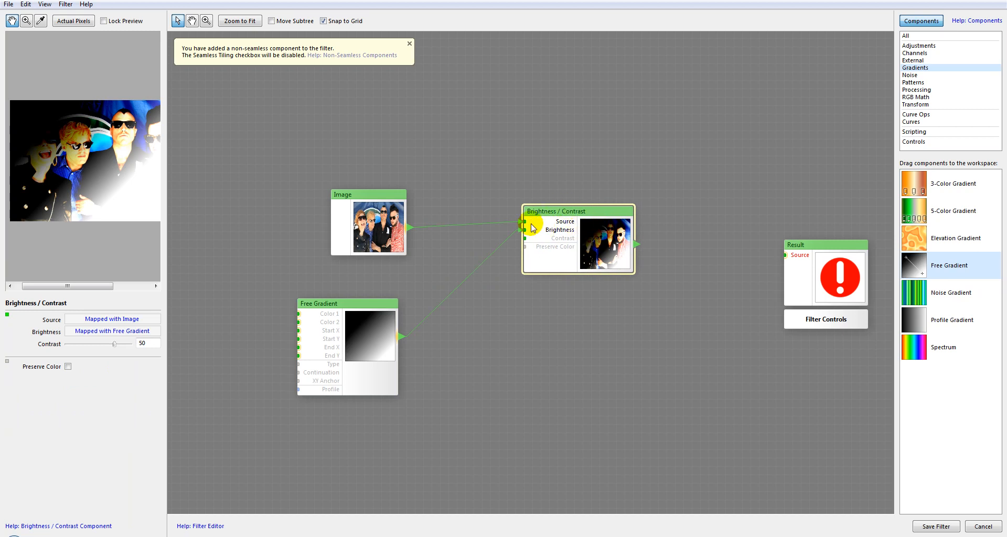
Disconnect Free Gradient from the Brightness input and set Contrast to 0.
{"action": "left_click_drag", "start_coordinate": [523, 230], "coordinate": [479, 288]}
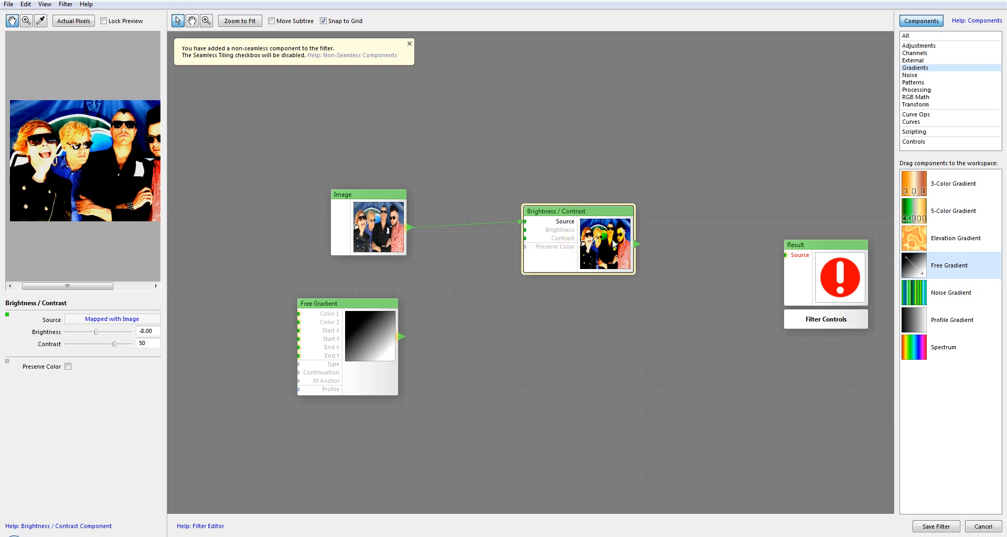
{"action": "mouse_move", "coordinate": [113, 344]}
{"action": "left_mouse_down"}
{"action": "mouse_move", "coordinate": [69, 344]}
{"action": "mouse_move", "coordinate": [134, 347]}
{"action": "mouse_move", "coordinate": [84, 345]}
{"action": "mouse_move", "coordinate": [119, 348]}
{"action": "mouse_move", "coordinate": [99, 344]}
{"action": "left_mouse_up"}
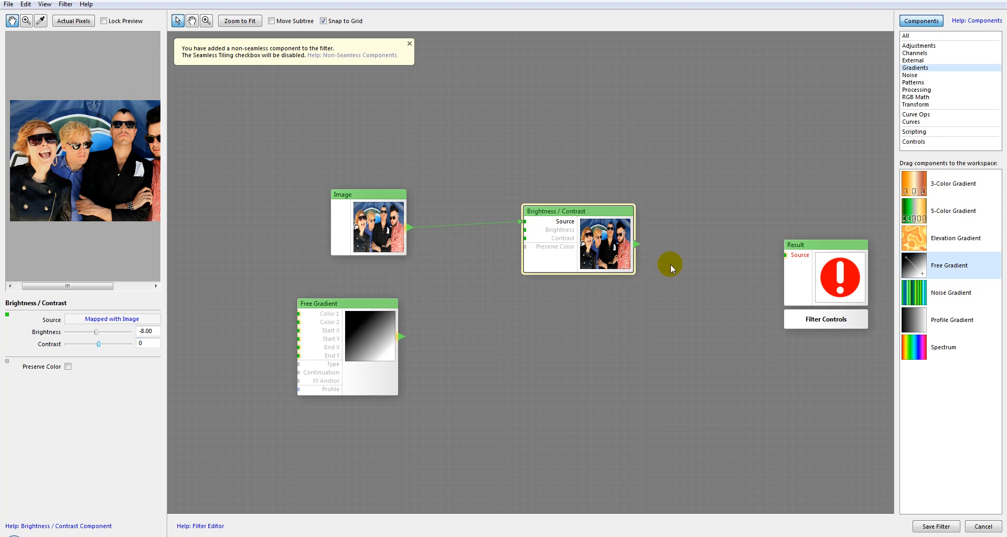
Try Free Gradient as a map for the Contrast input, and disconnect it again.
{"action": "left_click_drag", "start_coordinate": [399, 338], "coordinate": [473, 271]}
{"action": "left_click_drag", "start_coordinate": [530, 243], "coordinate": [527, 241]}
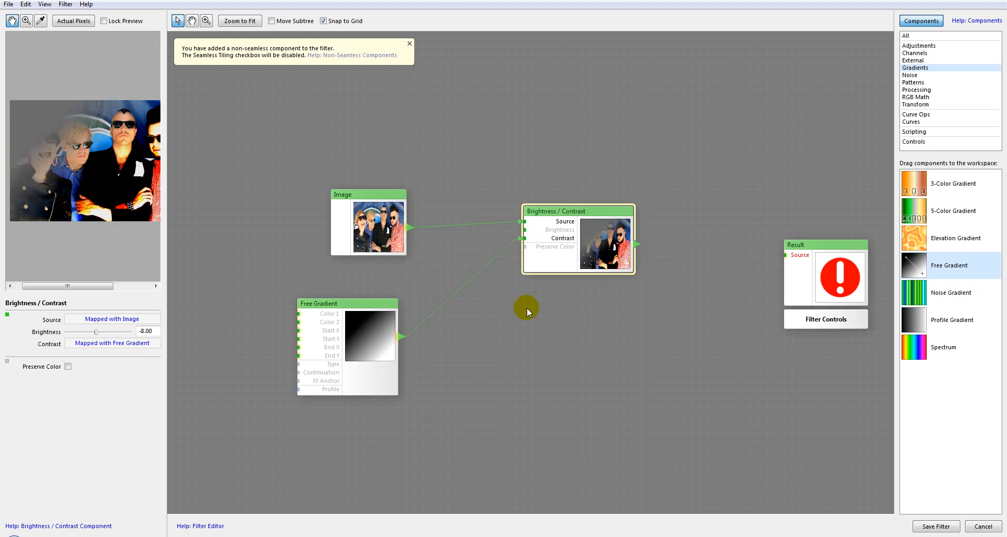
{"action": "left_click_drag", "start_coordinate": [524, 239], "coordinate": [514, 240]}
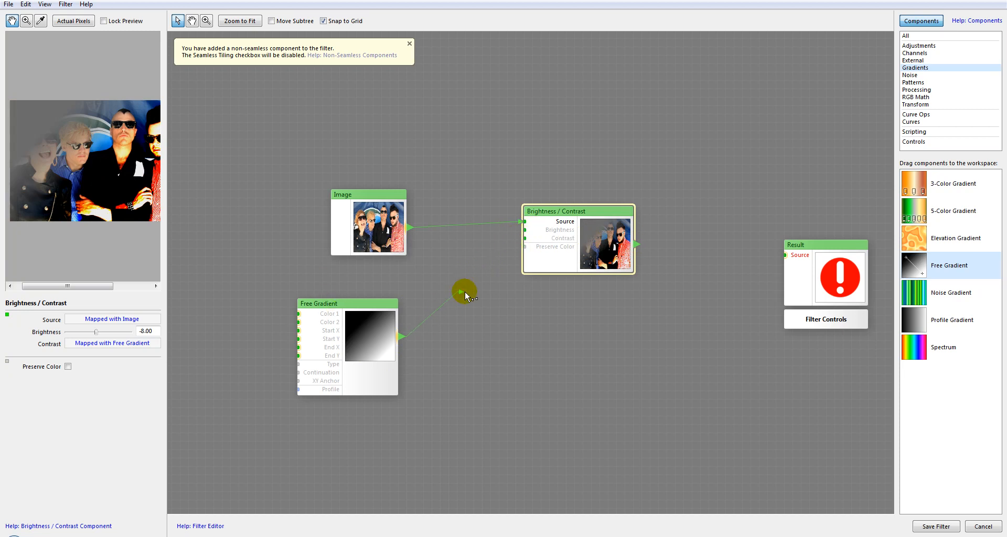
{"action": "left_click_drag", "start_coordinate": [465, 291], "coordinate": [465, 291]}
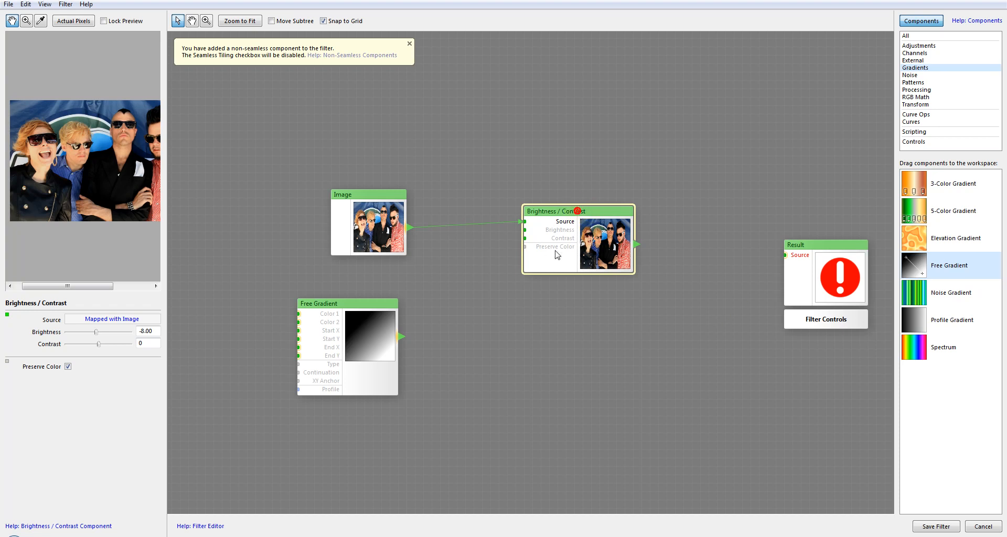
Reconnect Free Gradient to the Contrast input and turn off Preserve Color to compare the effect.
{"action": "left_click_drag", "start_coordinate": [402, 337], "coordinate": [568, 255]}
{"action": "left_click_drag", "start_coordinate": [401, 336], "coordinate": [531, 241]}
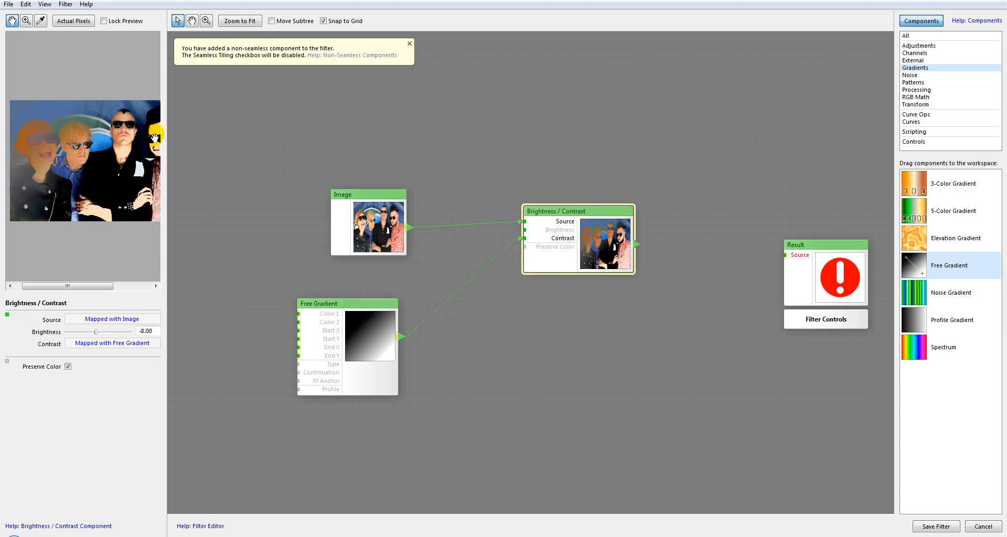
{"action": "left_click", "coordinate": [68, 367]}
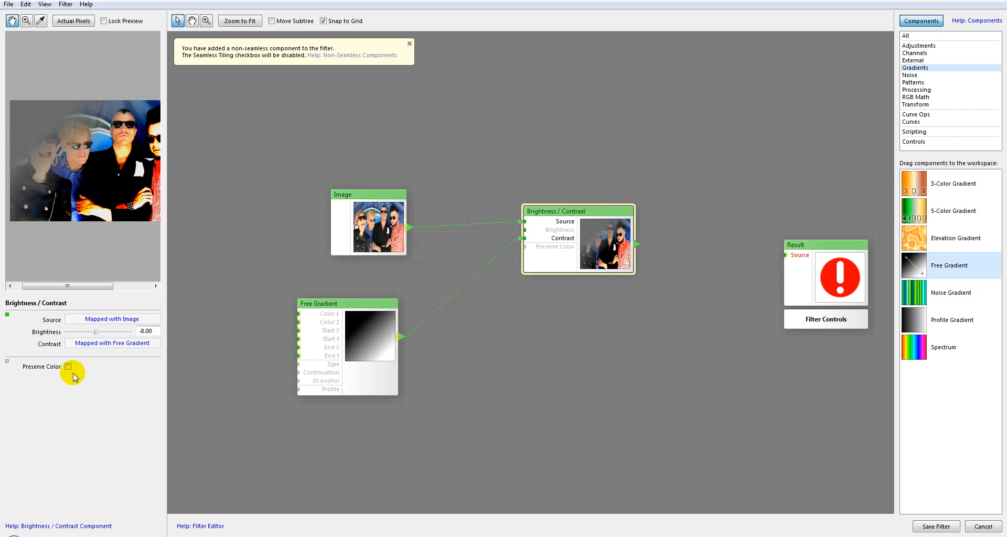
Disconnect Free Gradient from the Contrast input and delete the Brightness / Contrast component.
{"action": "left_click_drag", "start_coordinate": [522, 240], "coordinate": [503, 279]}
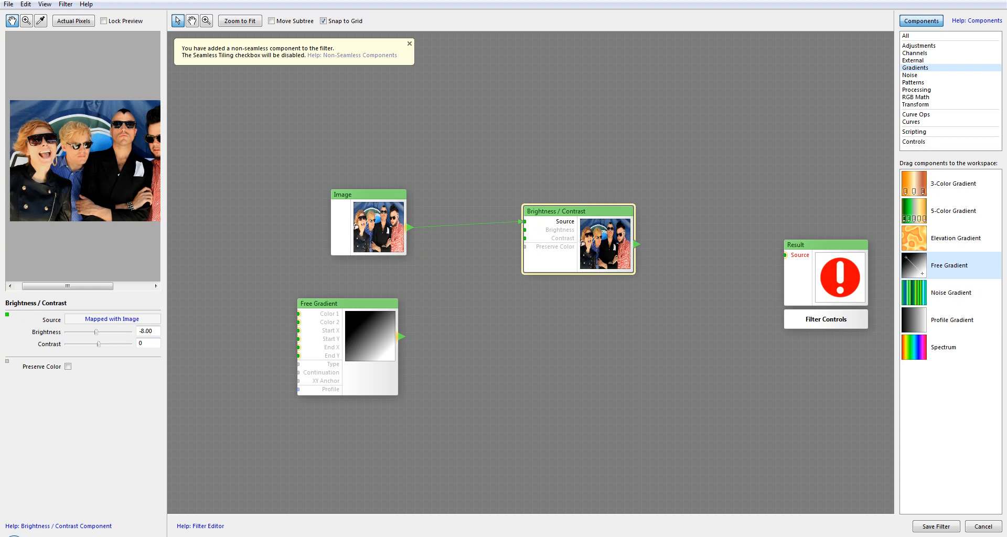
{"action": "key", "text": "Delete"}
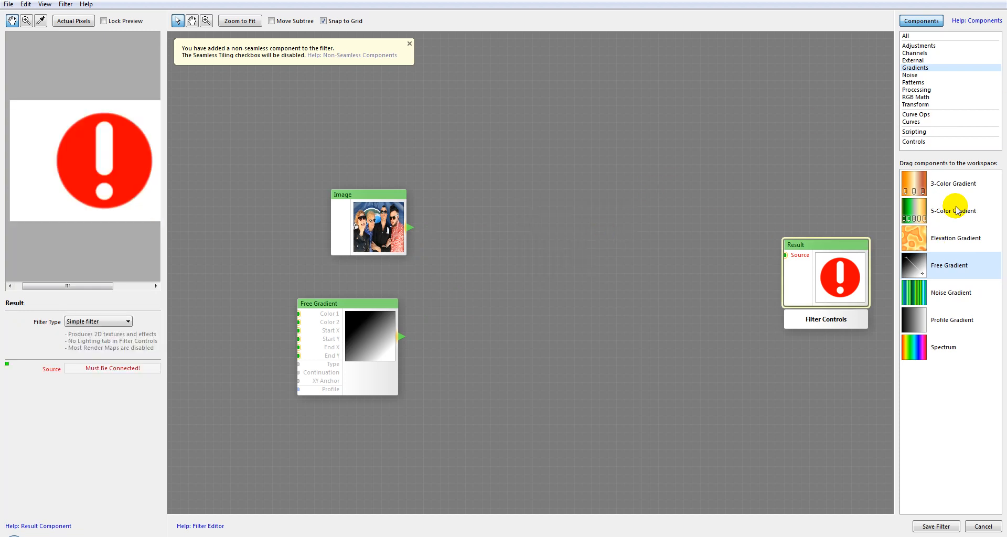
Add a Desaturate component from Adjustments between Image and Result, and connect Image to its Source input.
{"action": "left_click", "coordinate": [913, 46]}
{"action": "left_click_drag", "start_coordinate": [924, 209], "coordinate": [596, 217]}
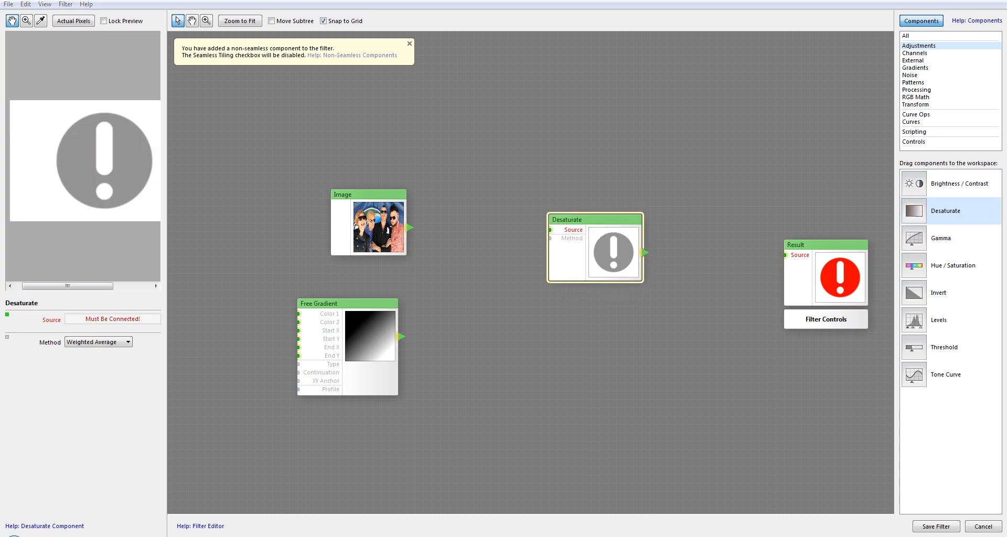
{"action": "left_click_drag", "start_coordinate": [349, 198], "coordinate": [382, 204]}
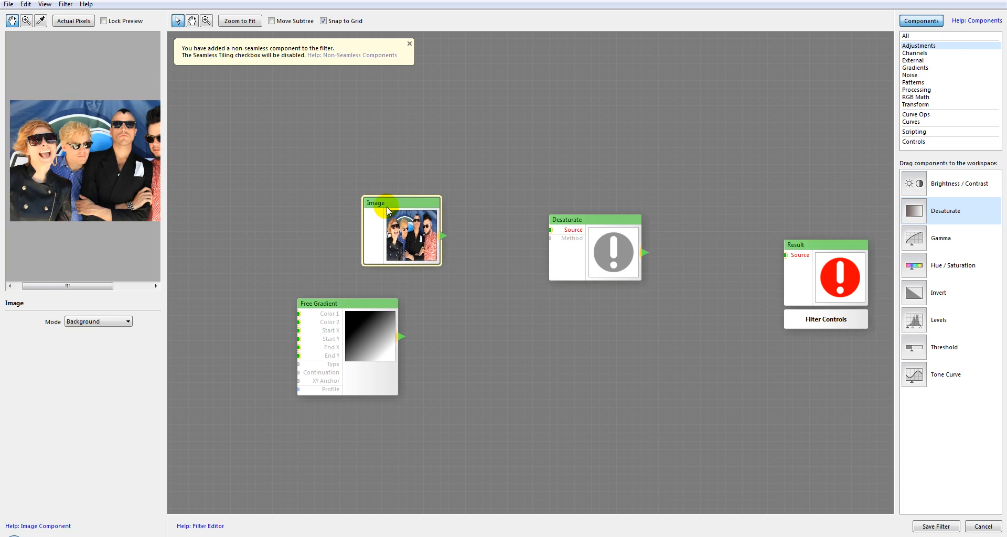
{"action": "left_click_drag", "start_coordinate": [555, 217], "coordinate": [546, 199]}
{"action": "left_click_drag", "start_coordinate": [443, 235], "coordinate": [544, 213]}
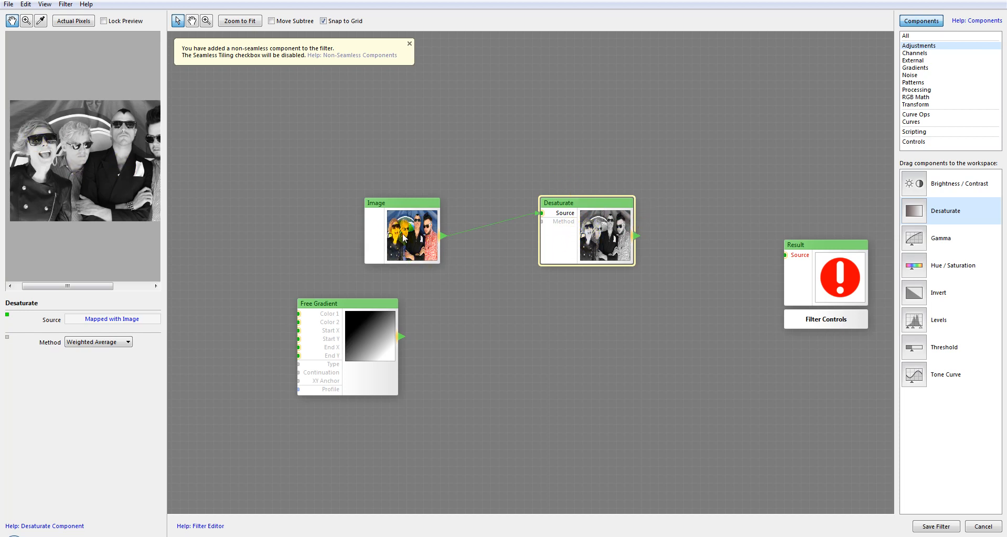
Set the Desaturate component's method to Average.
{"action": "left_click", "coordinate": [90, 286]}
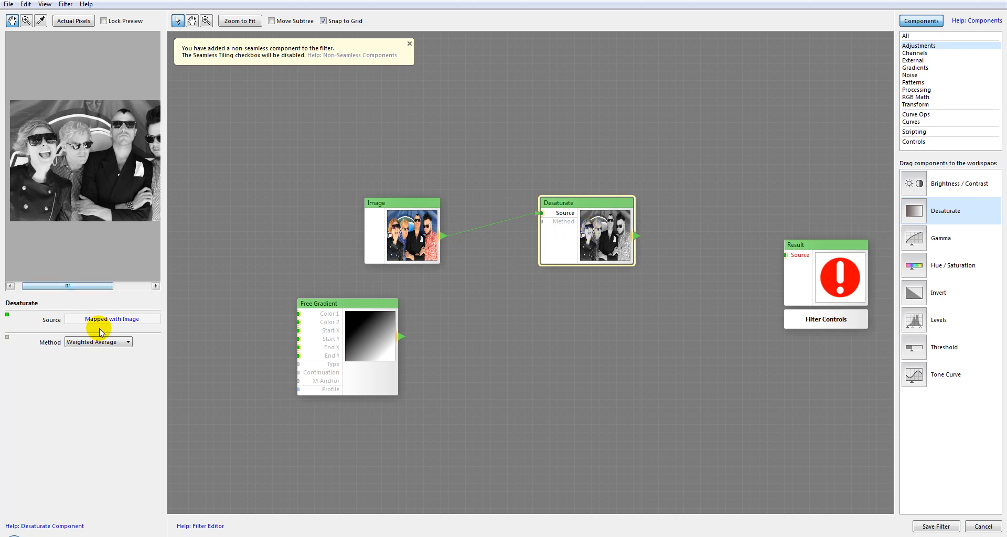
{"action": "left_click", "coordinate": [124, 342]}
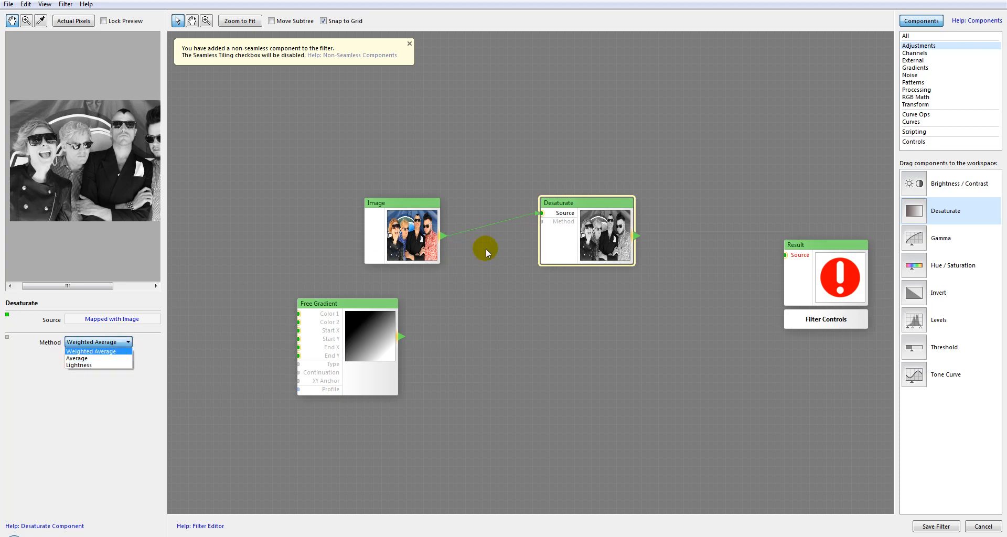
{"action": "left_click", "coordinate": [589, 232]}
{"action": "left_click", "coordinate": [108, 347]}
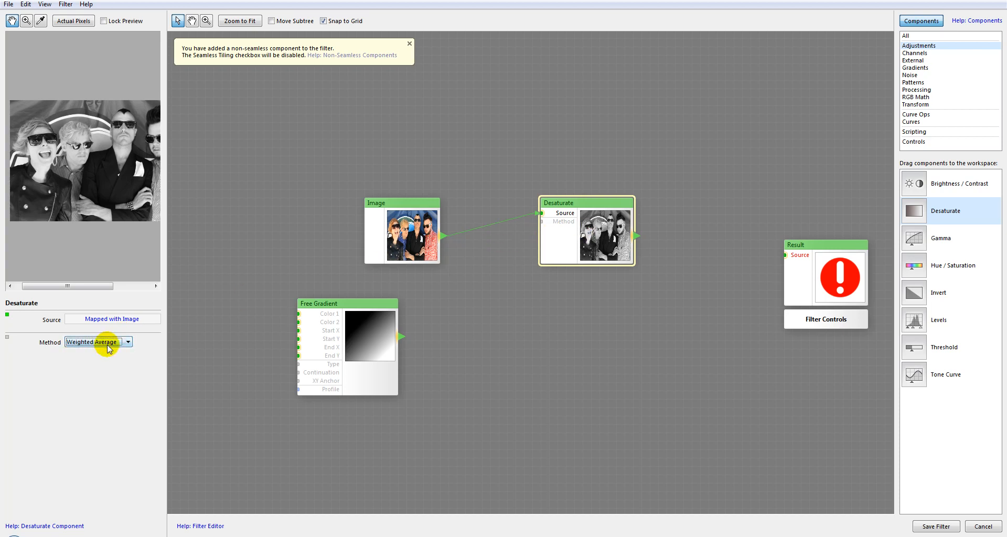
{"action": "left_click", "coordinate": [108, 343]}
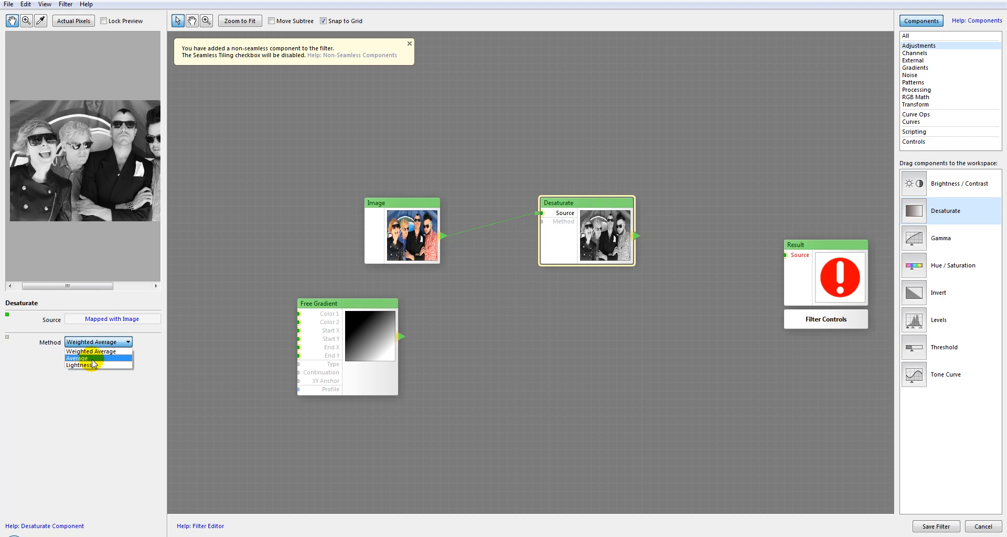
{"action": "left_click", "coordinate": [92, 360]}
{"action": "left_click", "coordinate": [107, 317]}
Switch the Desaturate method between Weighted Average and Average to compare the greyscale results, ending on Weighted Average.
{"action": "left_click", "coordinate": [110, 342]}
{"action": "left_click", "coordinate": [105, 350]}
{"action": "left_click", "coordinate": [84, 343]}
{"action": "left_click", "coordinate": [80, 361]}
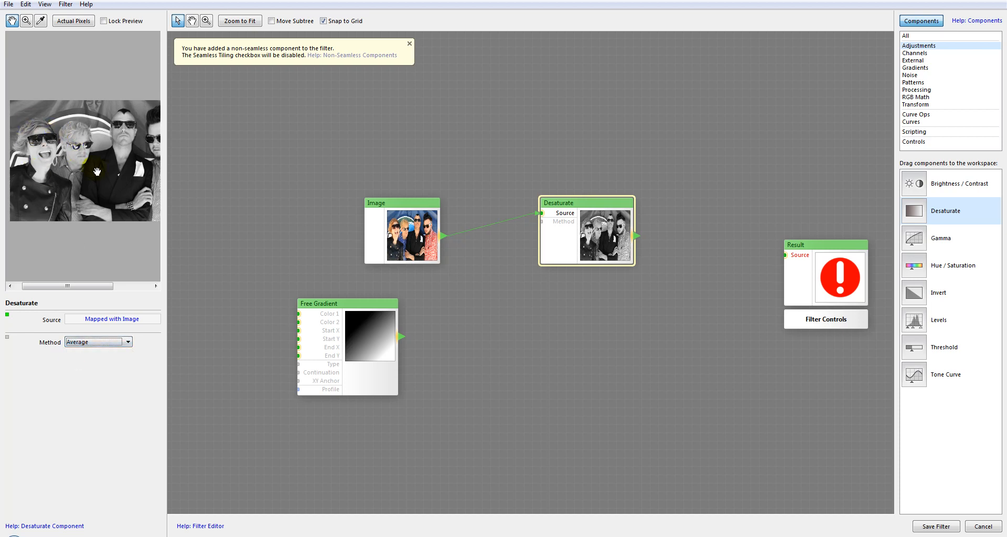
{"action": "left_click", "coordinate": [89, 343]}
{"action": "left_click", "coordinate": [86, 352]}
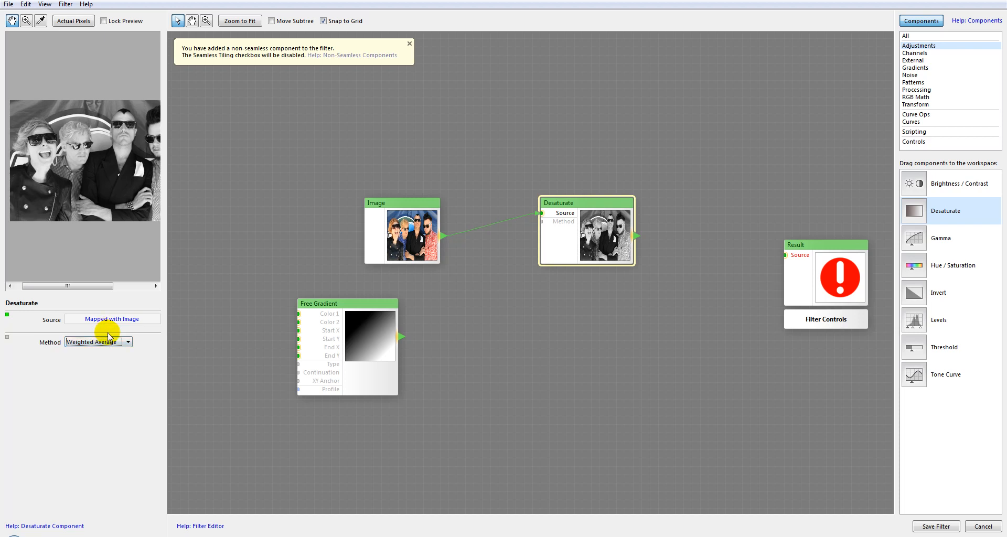
Compare the Lightness and Average desaturation methods, leaving Desaturate set to Lightness.
{"action": "left_click", "coordinate": [107, 347]}
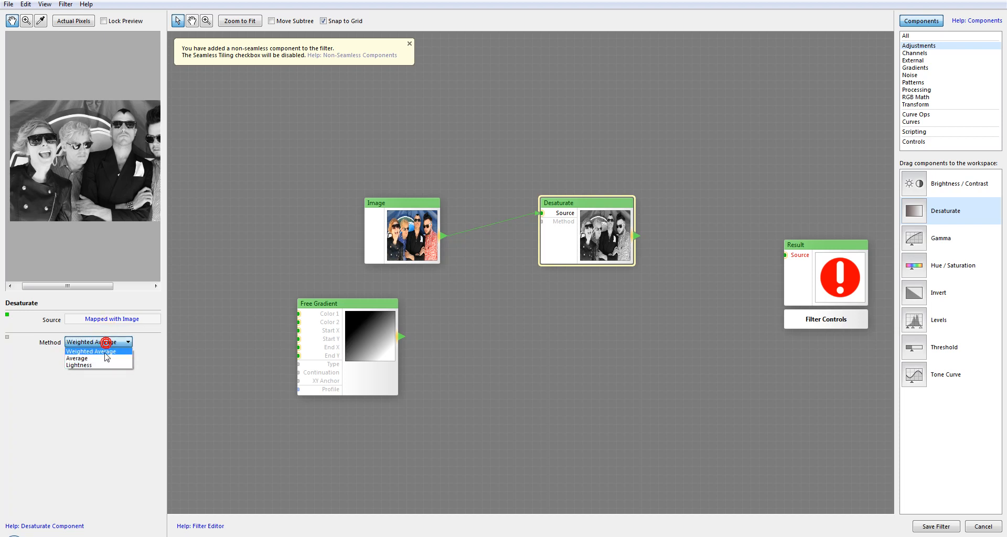
{"action": "left_click", "coordinate": [106, 368]}
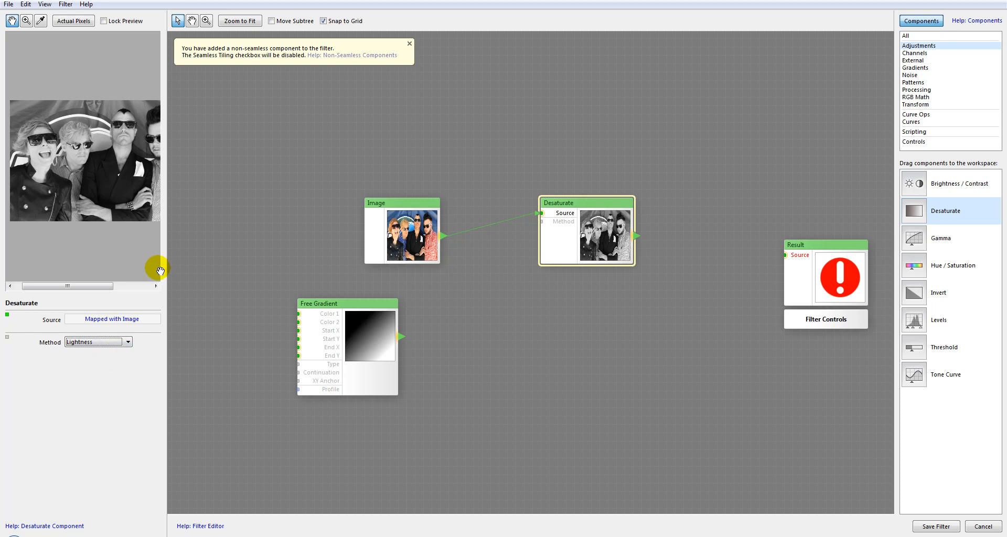
{"action": "left_click", "coordinate": [116, 342]}
{"action": "left_click", "coordinate": [95, 360]}
{"action": "left_click", "coordinate": [101, 342]}
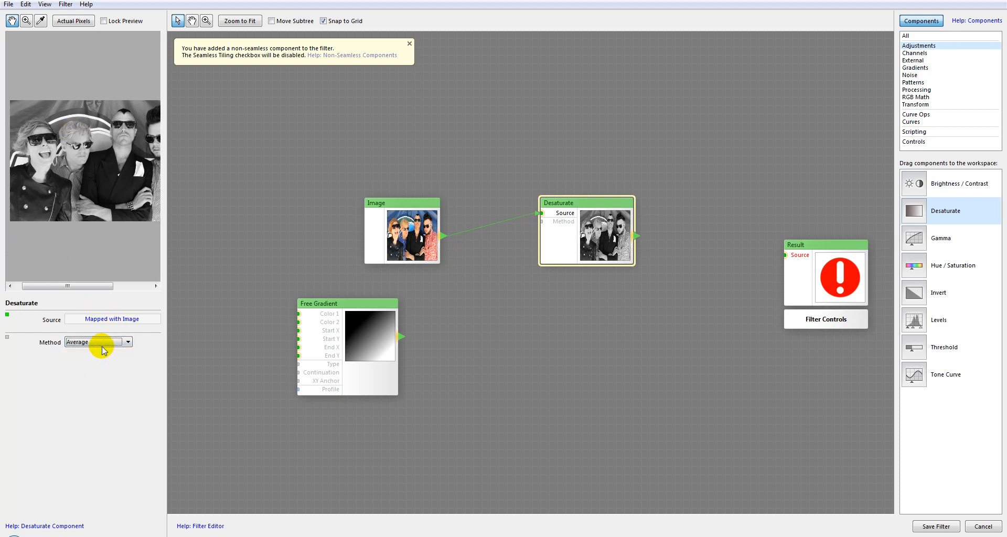
{"action": "left_click", "coordinate": [99, 366]}
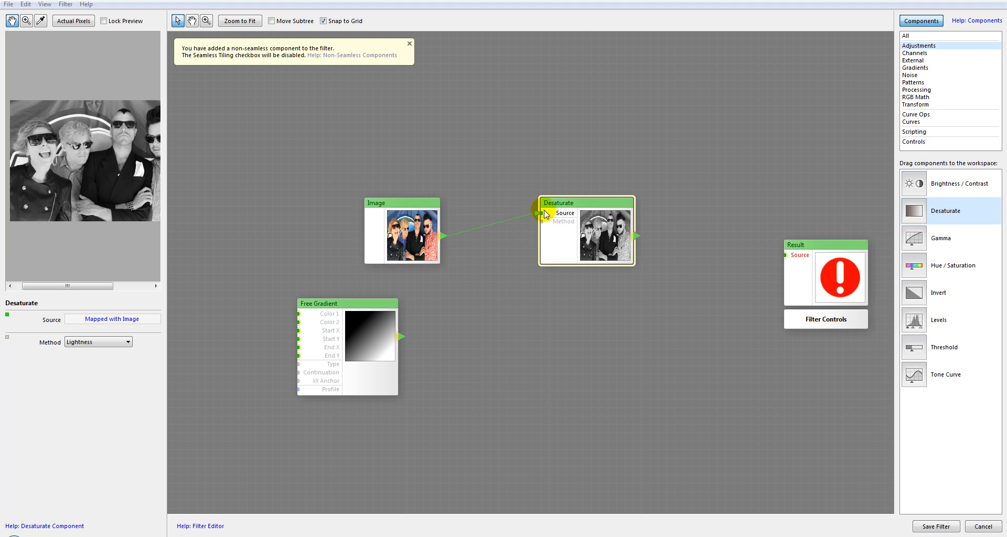
Rearrange the Desaturate, Image and Free Gradient components in the workspace and dismiss the non-seamless component notice.
{"action": "left_click_drag", "start_coordinate": [553, 204], "coordinate": [568, 217]}
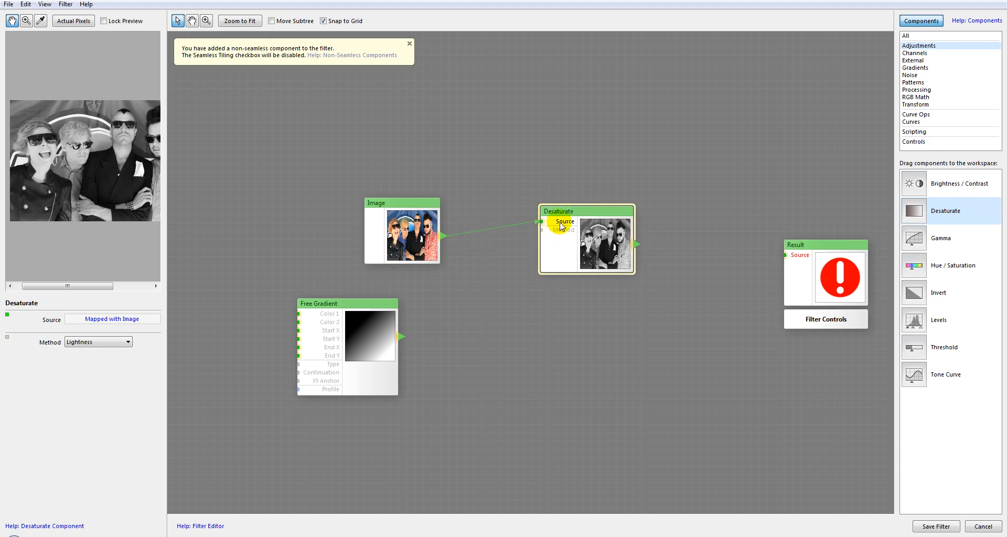
{"action": "left_click_drag", "start_coordinate": [435, 203], "coordinate": [417, 193]}
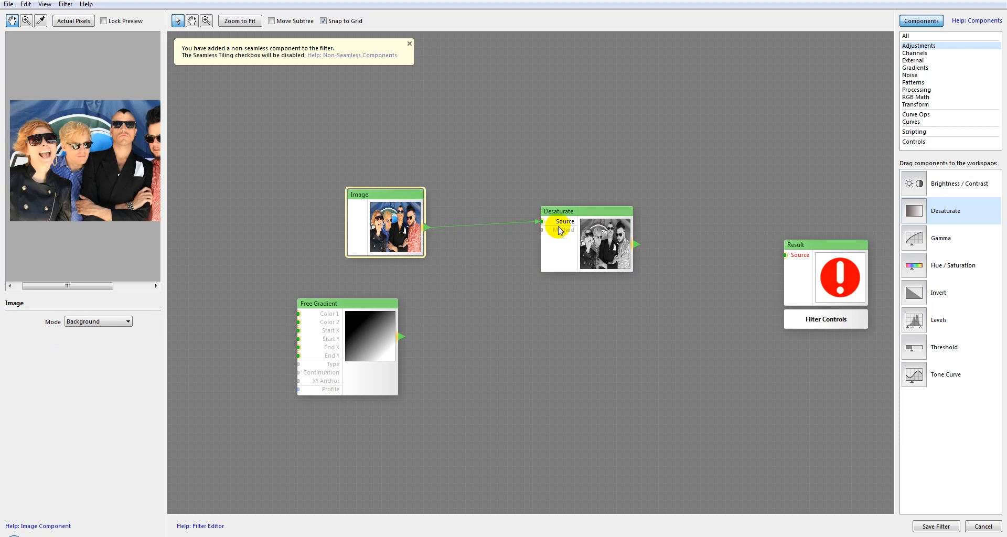
{"action": "left_click_drag", "start_coordinate": [370, 309], "coordinate": [411, 308]}
{"action": "left_click_drag", "start_coordinate": [400, 203], "coordinate": [366, 195]}
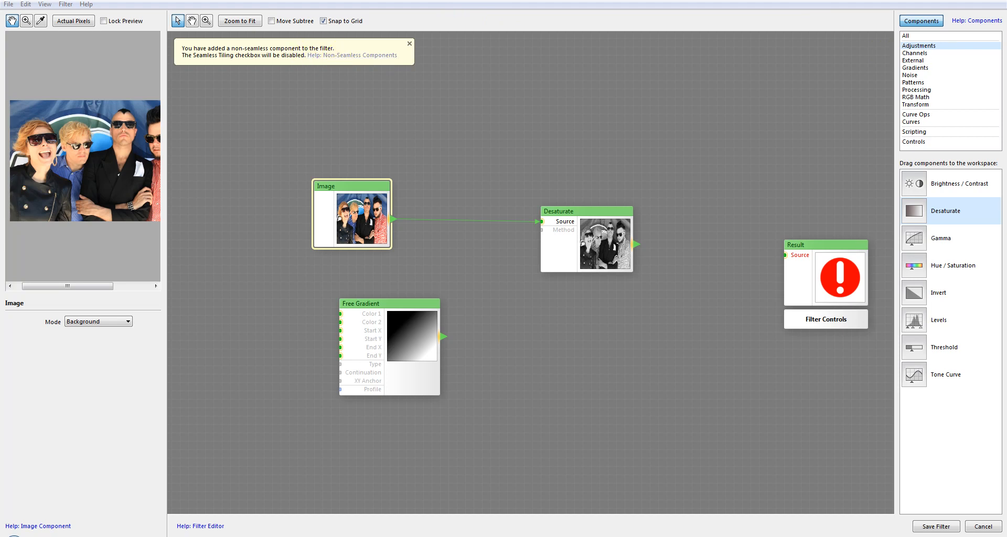
{"action": "left_click", "coordinate": [409, 44]}
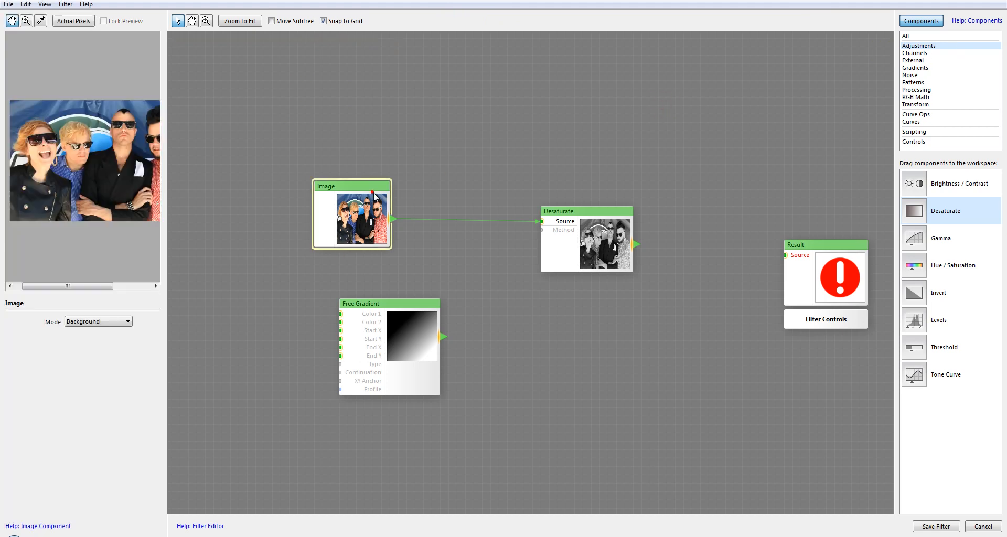
Replace the Desaturate component with a Gamma component and connect Image to its Source input.
{"action": "left_click", "coordinate": [602, 240]}
{"action": "key", "text": "Delete"}
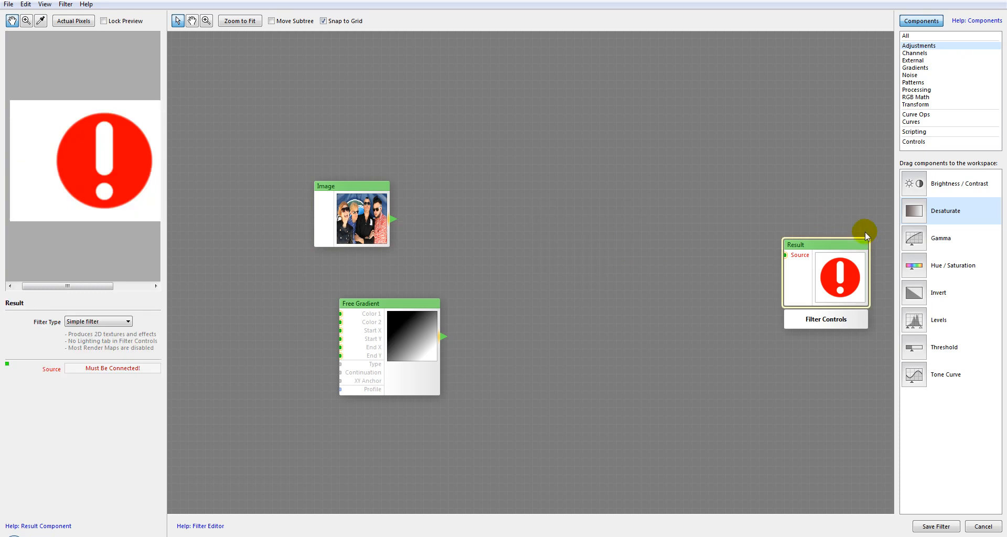
{"action": "left_click_drag", "start_coordinate": [906, 234], "coordinate": [569, 189]}
{"action": "left_click", "coordinate": [573, 192]}
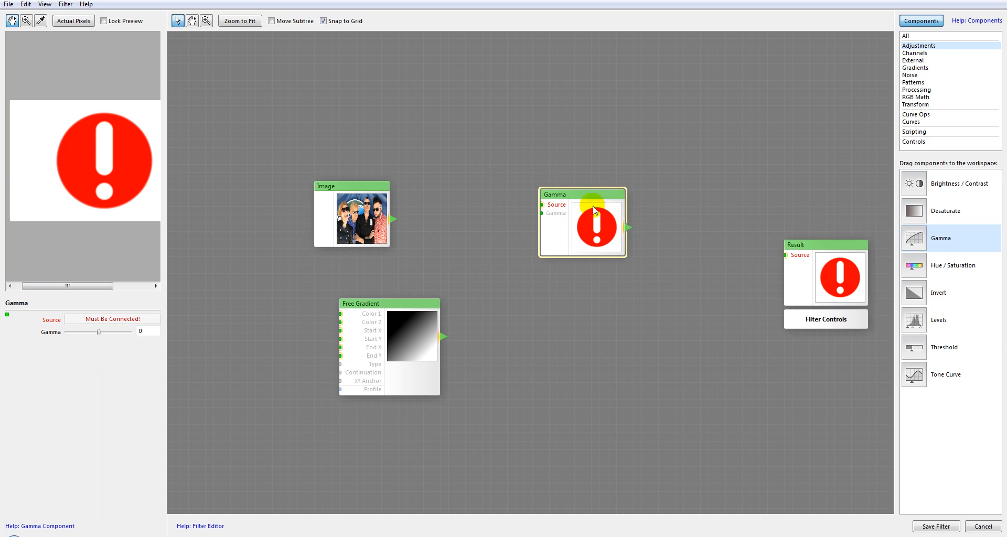
{"action": "left_click_drag", "start_coordinate": [393, 219], "coordinate": [587, 186]}
{"action": "left_click", "coordinate": [586, 174]}
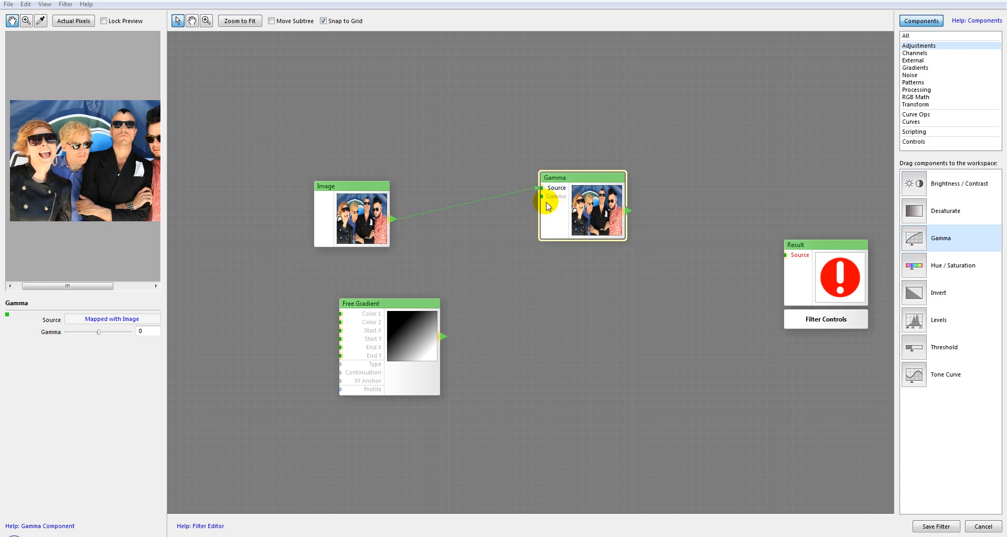
Map the Gamma input with Free Gradient and reposition the Free Gradient component.
{"action": "left_click_drag", "start_coordinate": [443, 335], "coordinate": [545, 204]}
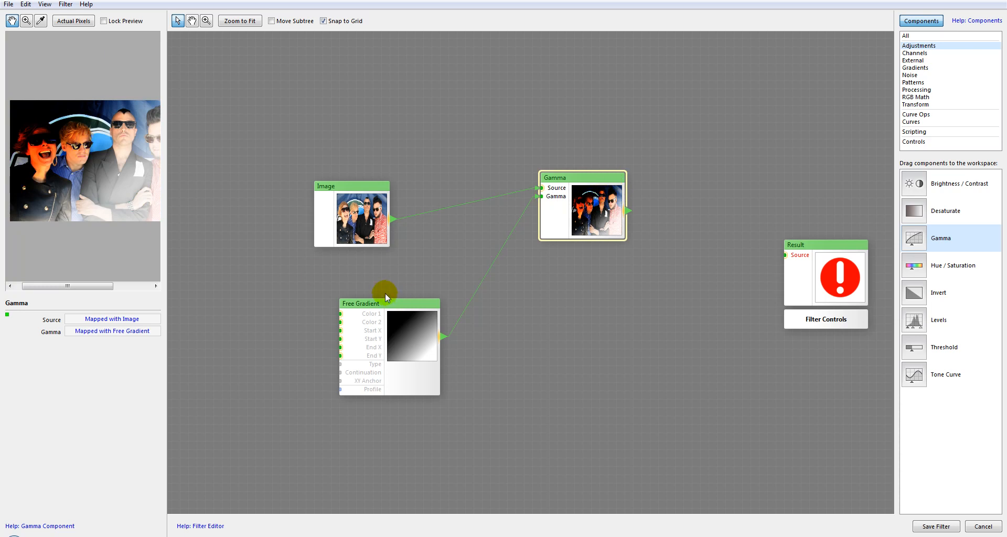
{"action": "left_click_drag", "start_coordinate": [404, 301], "coordinate": [429, 297]}
{"action": "left_click", "coordinate": [348, 168]}
{"action": "left_click", "coordinate": [548, 223]}
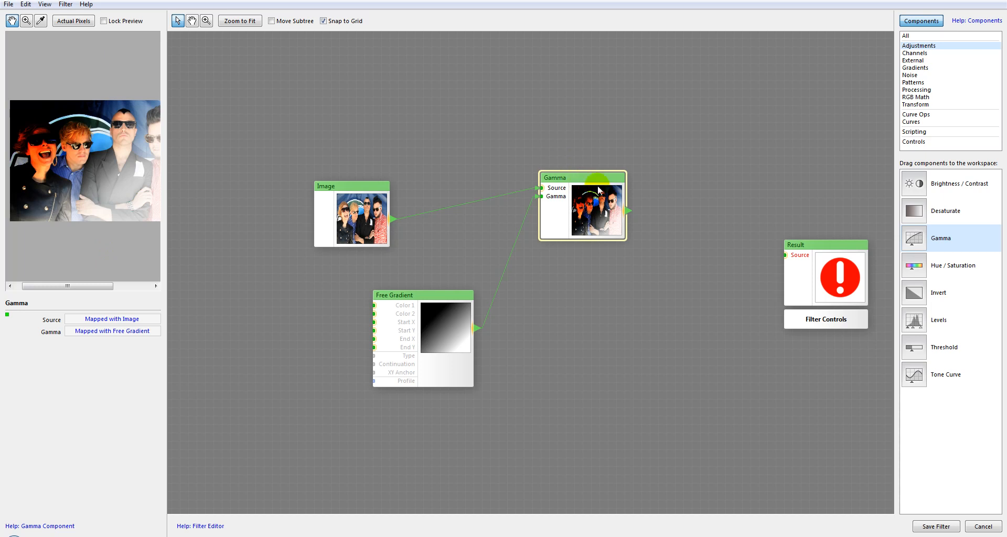
Replace the Gamma component with Hue / Saturation and connect Image to its Source input.
{"action": "key", "text": "Delete"}
{"action": "left_click_drag", "start_coordinate": [914, 265], "coordinate": [567, 195]}
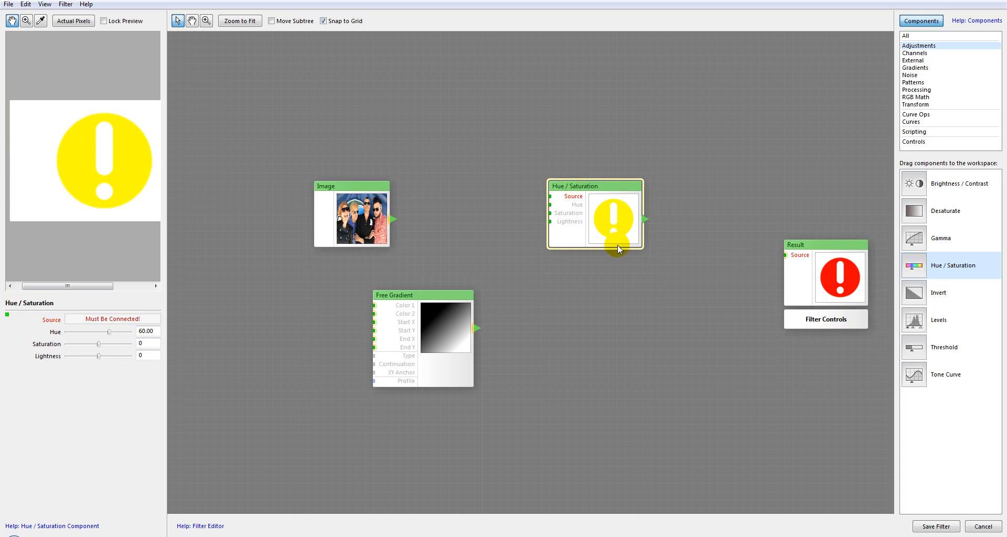
{"action": "left_click_drag", "start_coordinate": [367, 194], "coordinate": [399, 186]}
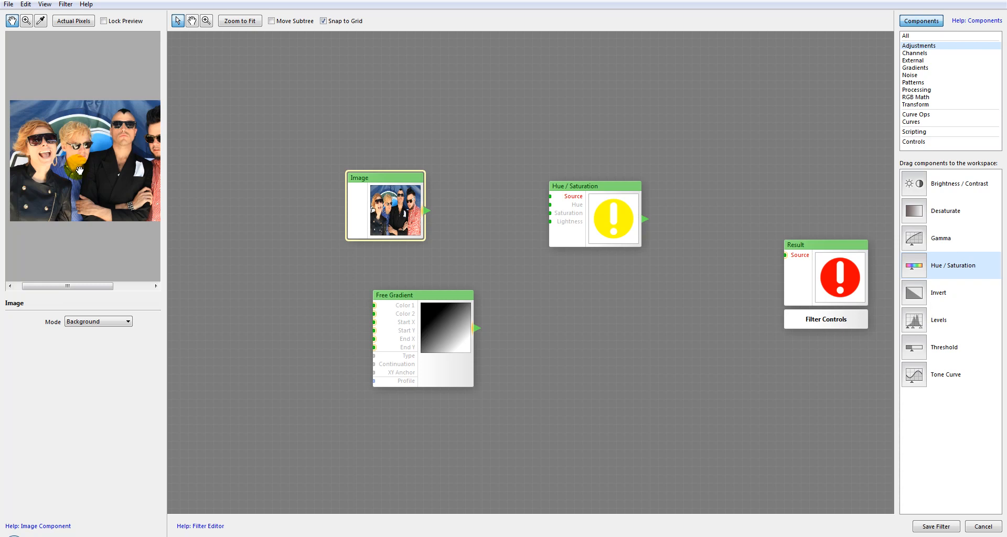
{"action": "left_click_drag", "start_coordinate": [429, 215], "coordinate": [555, 202]}
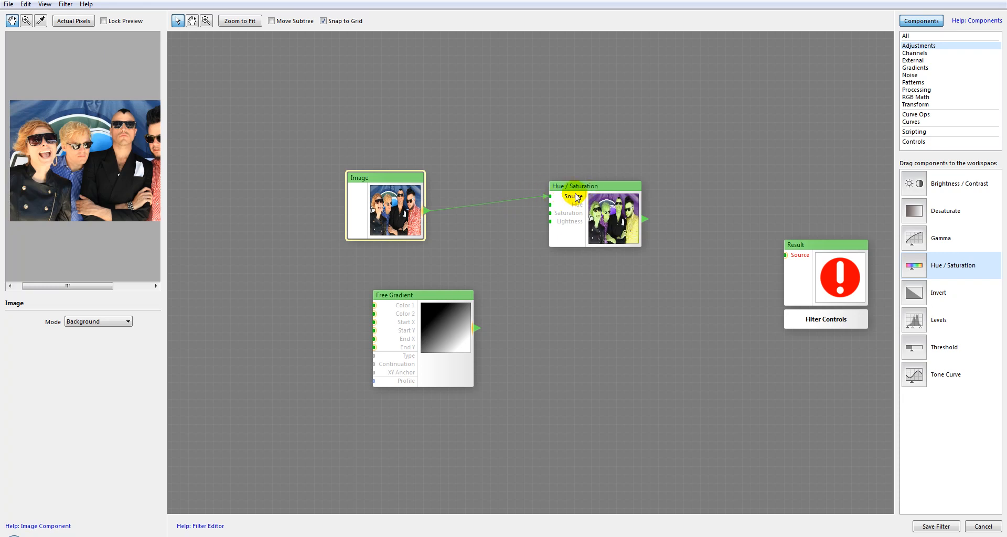
{"action": "left_click", "coordinate": [606, 197]}
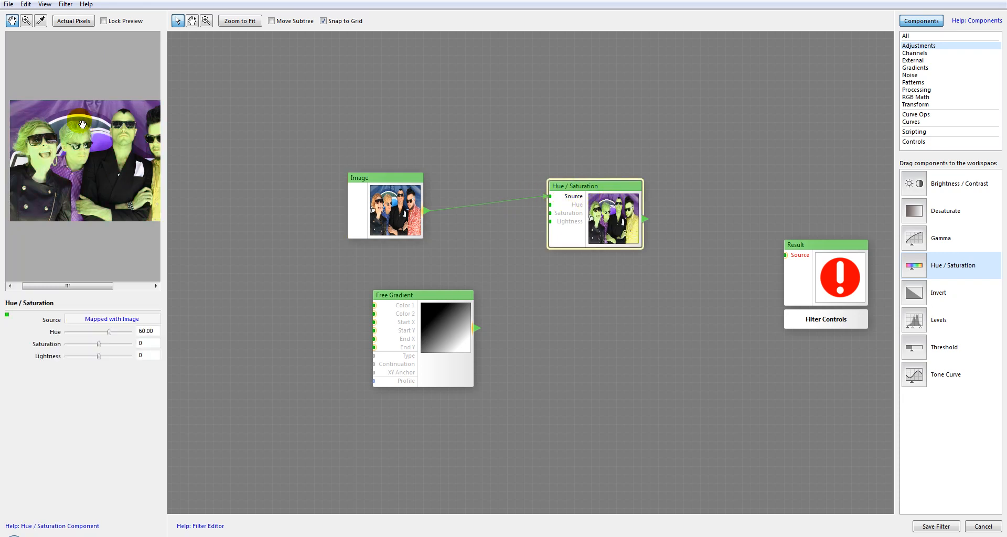
Set the Hue of the Hue / Saturation component to 0.
{"action": "left_click", "coordinate": [116, 126]}
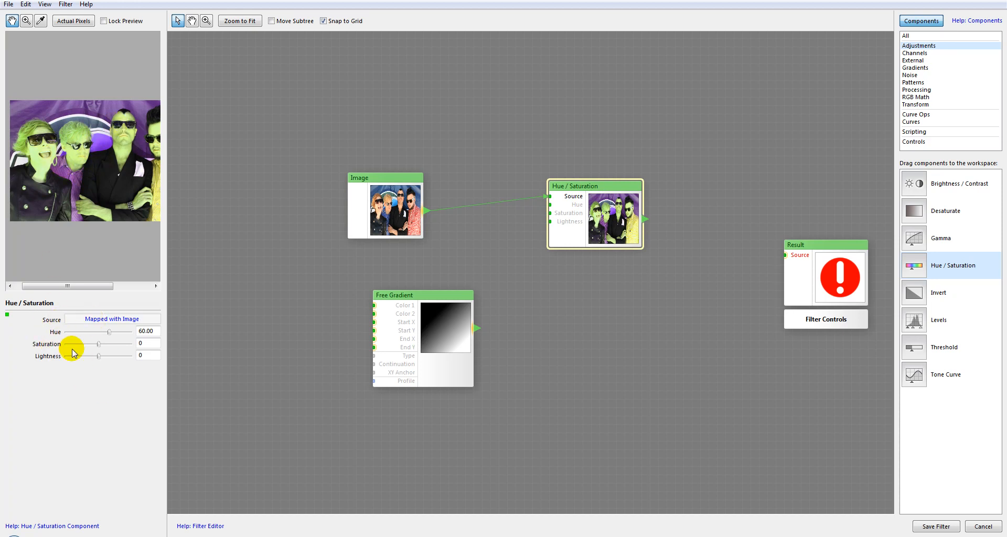
{"action": "double_click", "coordinate": [148, 331]}
{"action": "type", "text": "0"}
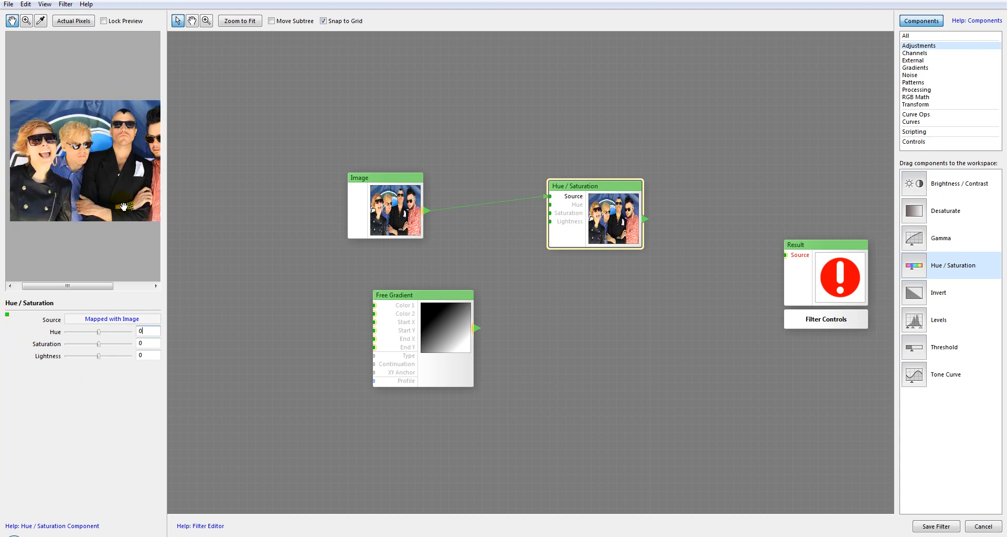
{"action": "left_click", "coordinate": [606, 205]}
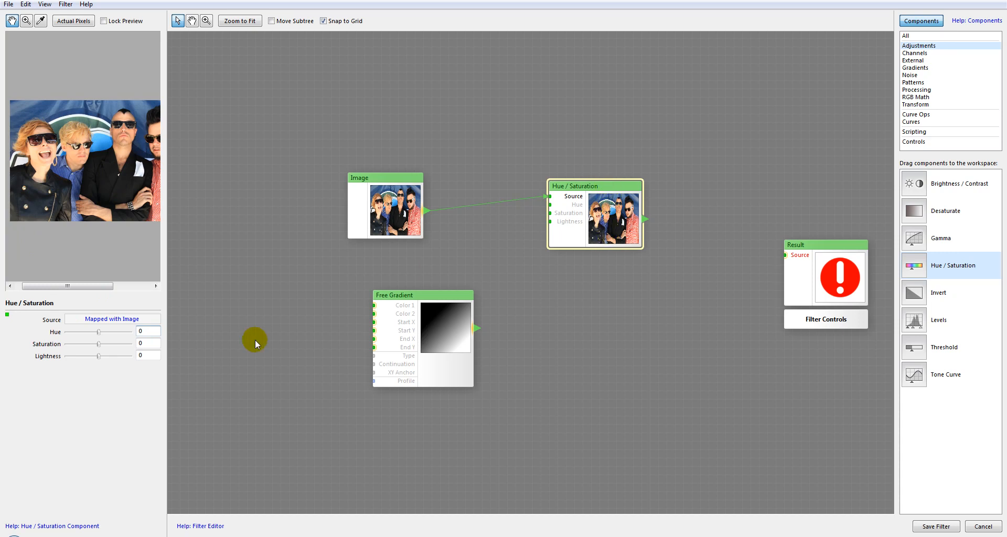
Try a Hue of 28.80 on the image and reset it to 0.
{"action": "mouse_move", "coordinate": [99, 334]}
{"action": "left_mouse_down"}
{"action": "mouse_move", "coordinate": [68, 329]}
{"action": "mouse_move", "coordinate": [130, 338]}
{"action": "mouse_move", "coordinate": [104, 333]}
{"action": "left_mouse_up"}
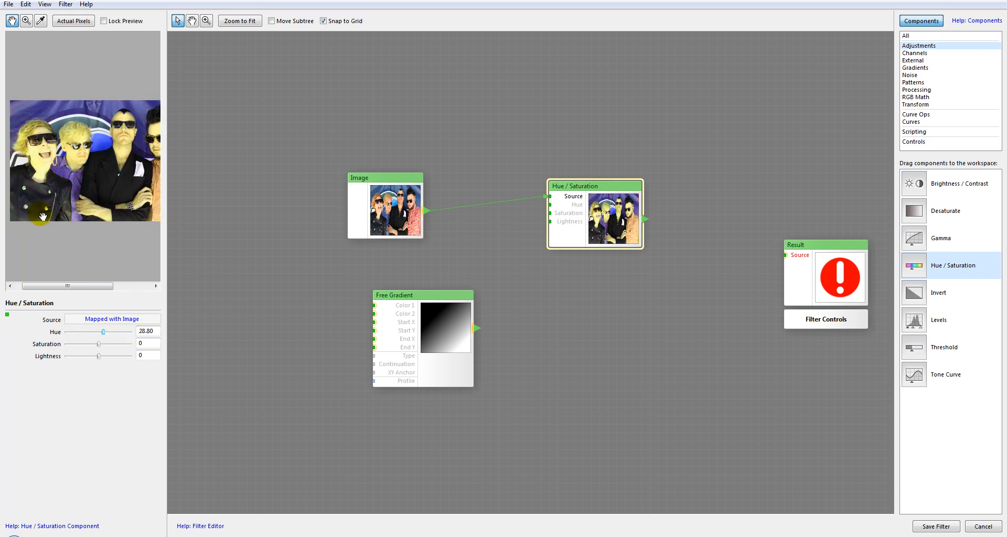
{"action": "left_click", "coordinate": [144, 331]}
{"action": "type", "text": "0"}
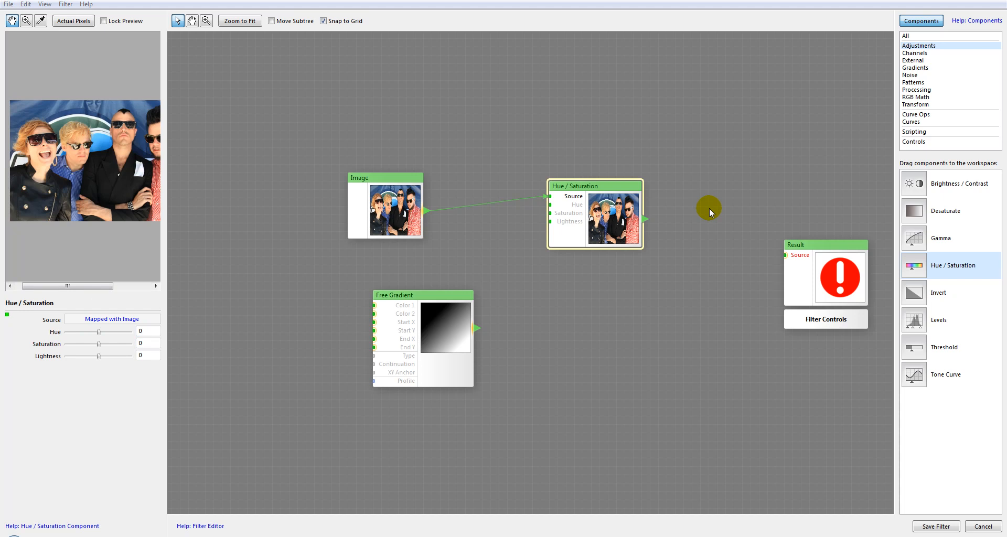
Reposition Free Gradient and connect it to the Hue input of Hue / Saturation.
{"action": "left_click_drag", "start_coordinate": [453, 304], "coordinate": [426, 296]}
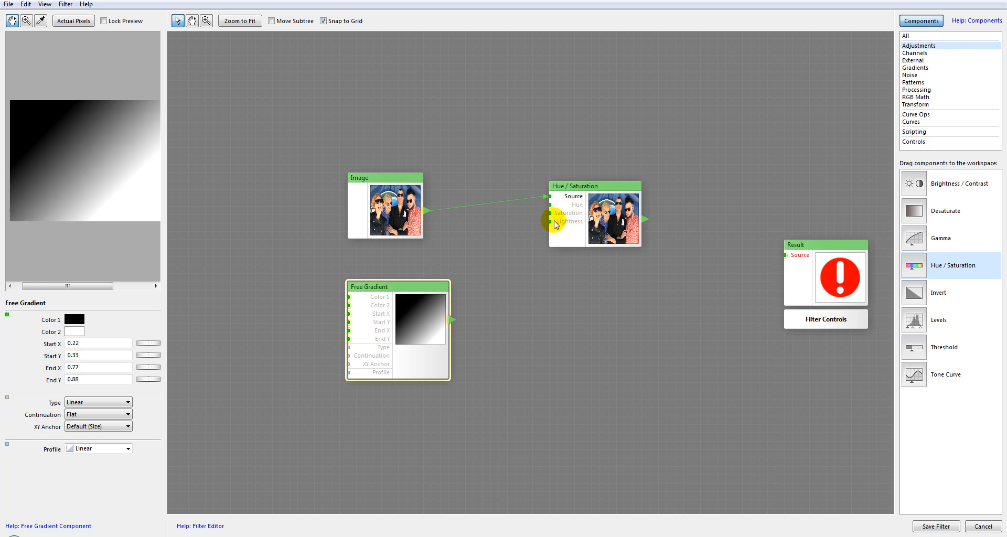
{"action": "left_click_drag", "start_coordinate": [553, 207], "coordinate": [550, 205]}
{"action": "left_click", "coordinate": [627, 226]}
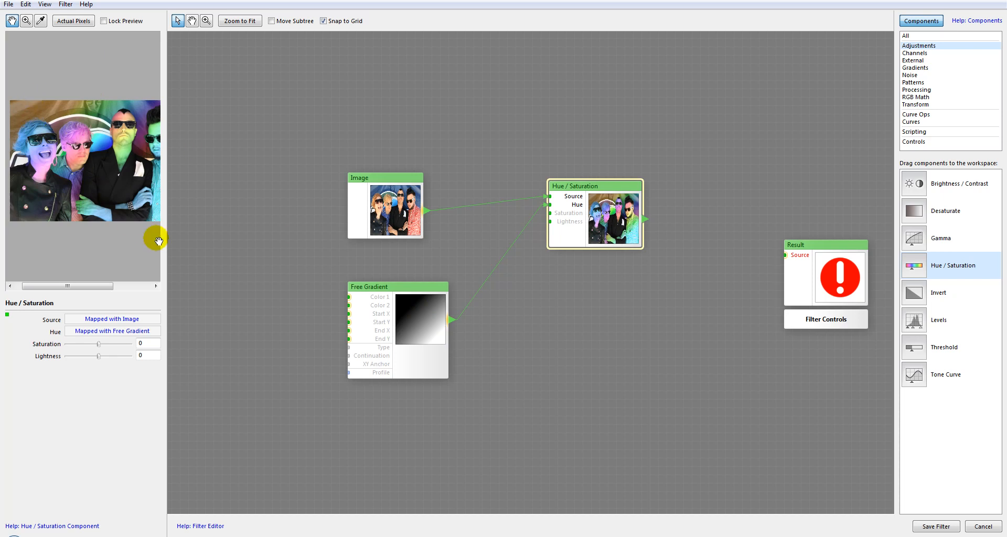
{"action": "left_click", "coordinate": [517, 348]}
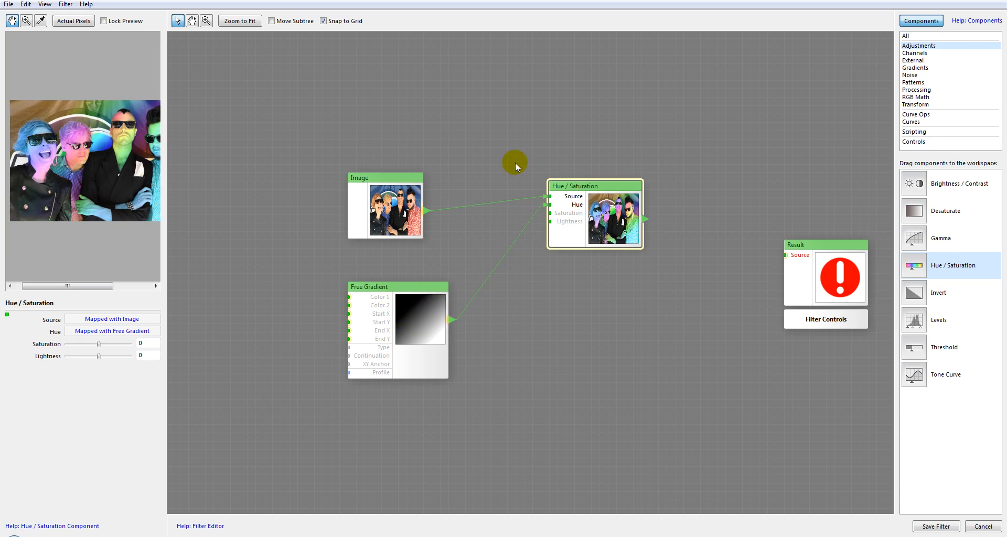
Try Free Gradient on the Saturation and Lightness inputs, ending with both Hue and Saturation mapped to it.
{"action": "mouse_move", "coordinate": [549, 206]}
{"action": "left_mouse_down"}
{"action": "mouse_move", "coordinate": [521, 221]}
{"action": "mouse_move", "coordinate": [547, 213]}
{"action": "left_mouse_up"}
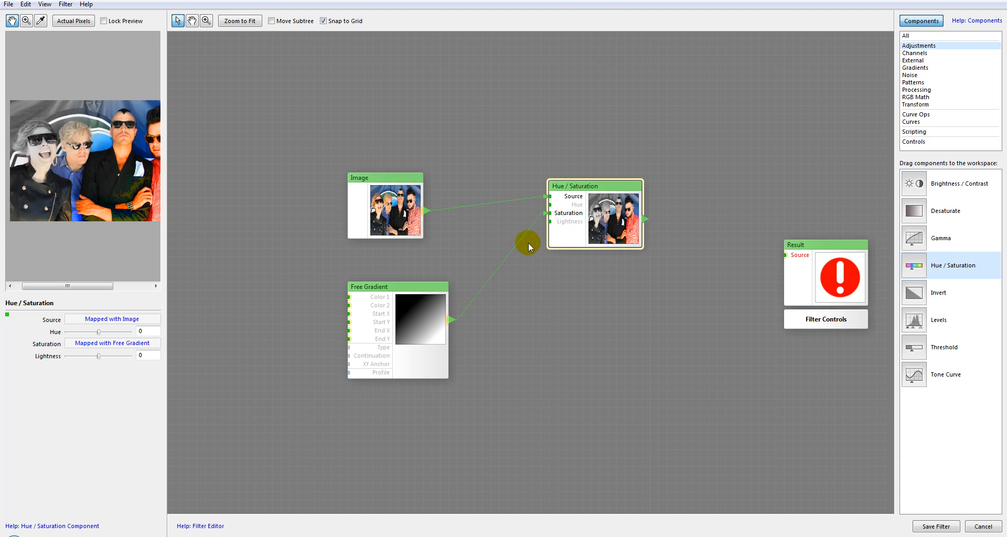
{"action": "left_click_drag", "start_coordinate": [522, 224], "coordinate": [548, 222]}
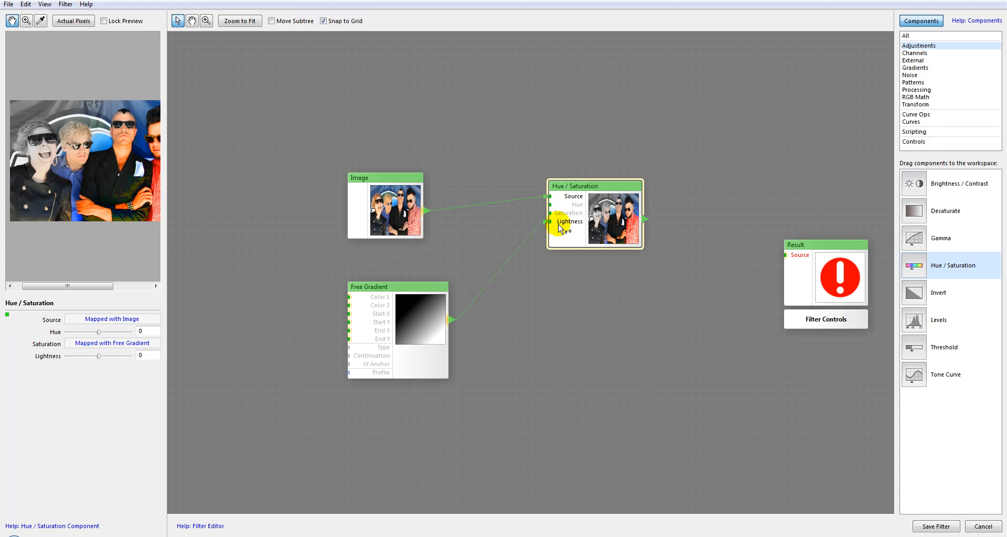
{"action": "left_click", "coordinate": [491, 295]}
{"action": "left_click_drag", "start_coordinate": [456, 326], "coordinate": [550, 213]}
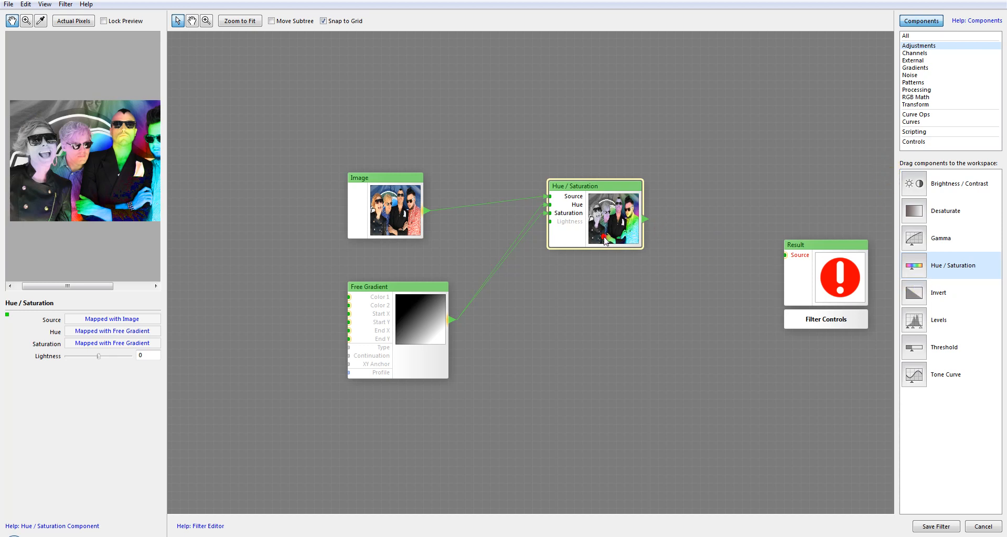
Replace the Hue / Saturation component with Invert, connect Image to its Source and shift Image slightly closer.
{"action": "key", "text": "Delete"}
{"action": "left_click_drag", "start_coordinate": [918, 299], "coordinate": [606, 192]}
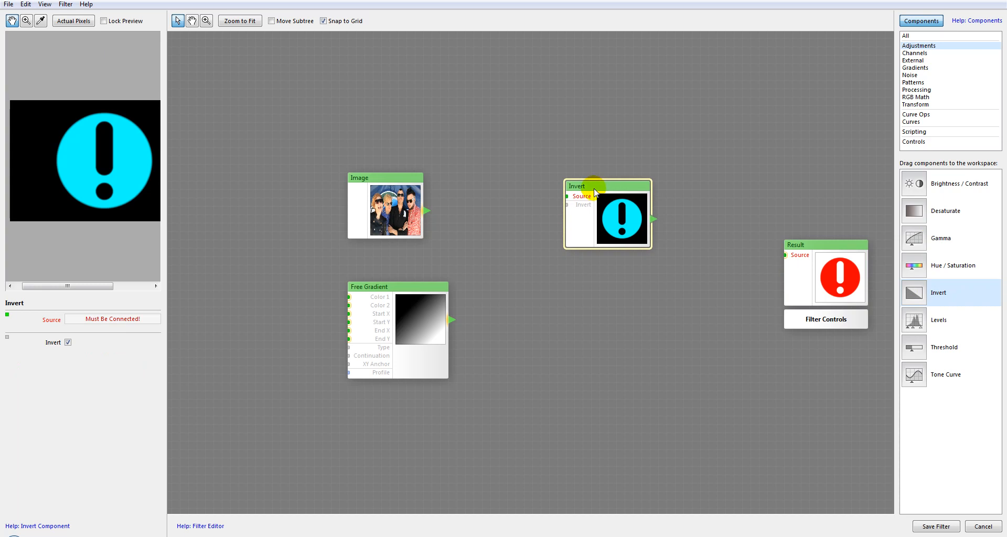
{"action": "left_click_drag", "start_coordinate": [518, 210], "coordinate": [567, 196]}
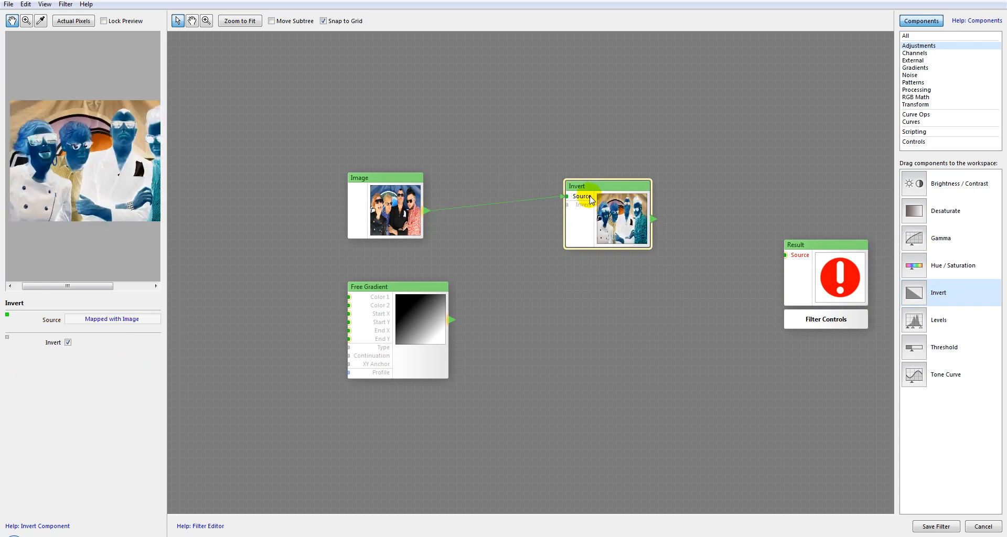
{"action": "left_click_drag", "start_coordinate": [381, 175], "coordinate": [397, 174]}
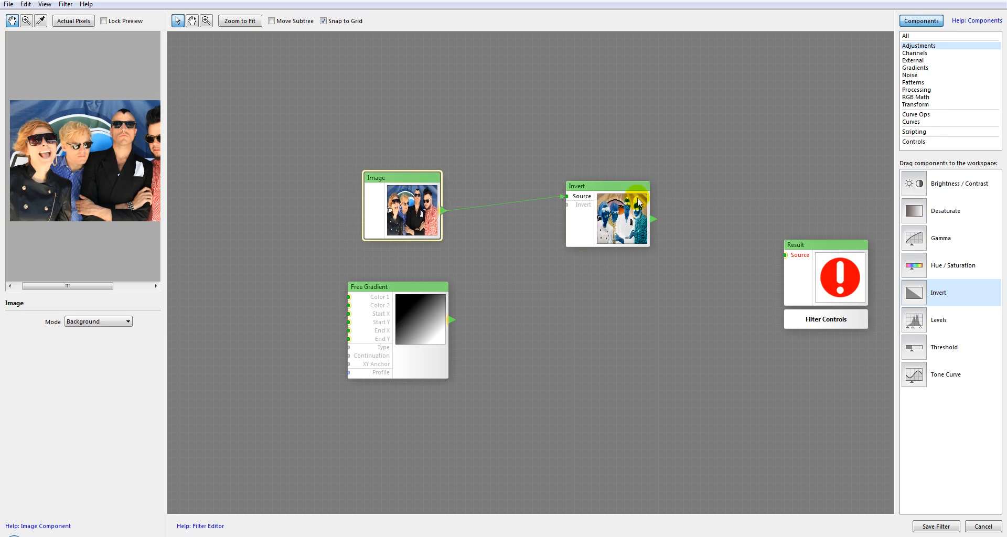
Toggle the Invert option of the Invert component off and on to compare the image, leaving it enabled.
{"action": "left_click", "coordinate": [612, 200]}
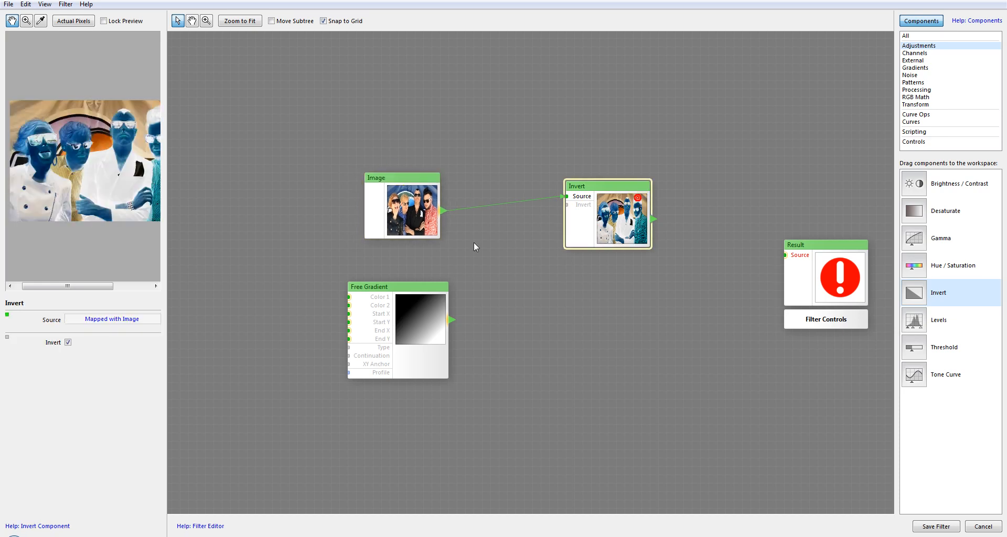
{"action": "left_click", "coordinate": [68, 342]}
{"action": "left_click", "coordinate": [68, 342]}
{"action": "left_click", "coordinate": [68, 343]}
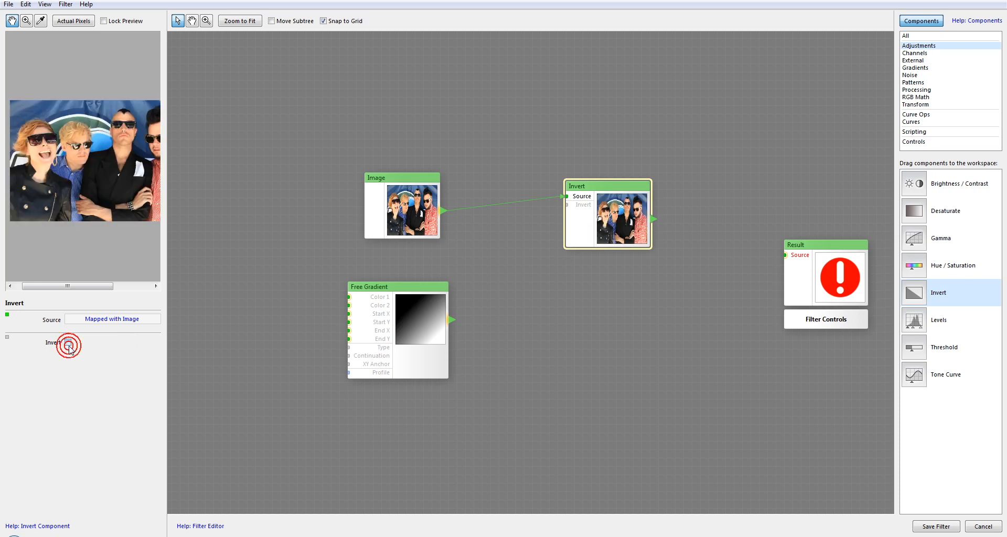
{"action": "left_click", "coordinate": [68, 343]}
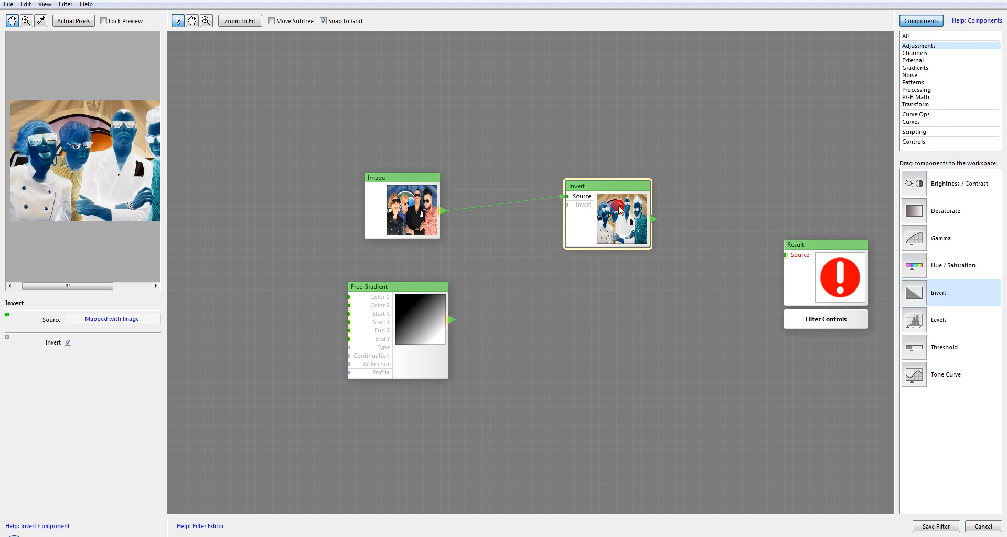
Replace the Invert component with Levels, connect Image to its Source and adjust the placement of both components.
{"action": "key", "text": "Delete"}
{"action": "left_click_drag", "start_coordinate": [930, 314], "coordinate": [598, 190]}
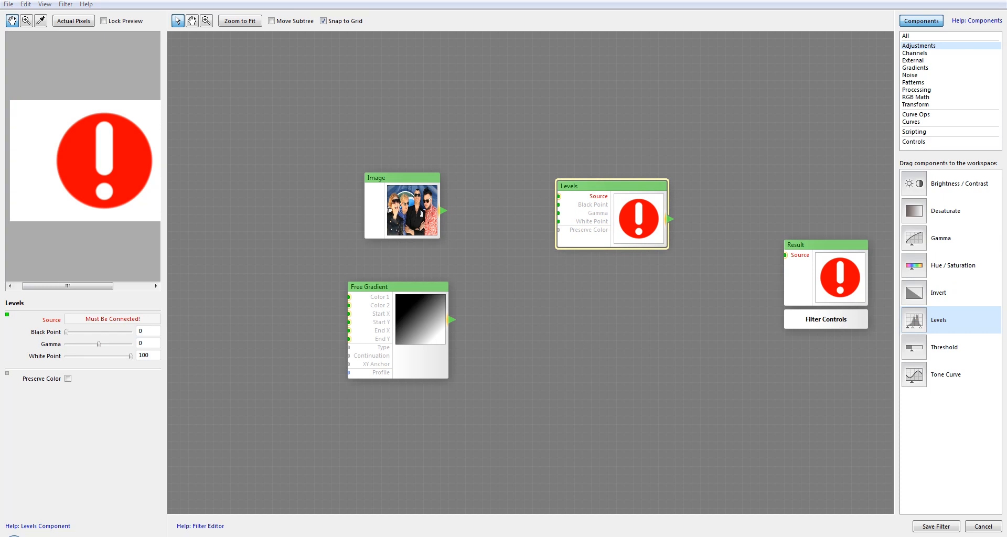
{"action": "left_click", "coordinate": [574, 188]}
{"action": "left_click_drag", "start_coordinate": [443, 210], "coordinate": [558, 196]}
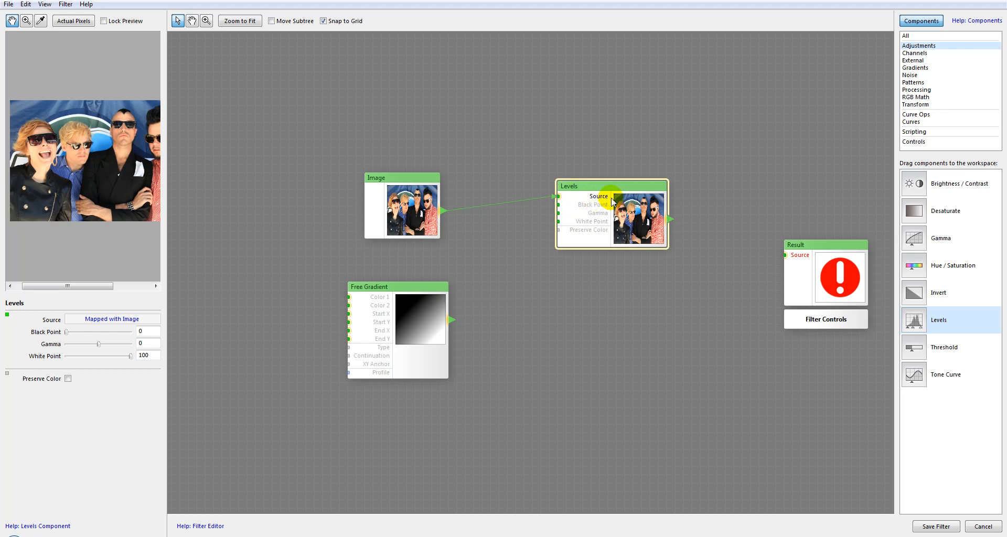
{"action": "left_click_drag", "start_coordinate": [410, 181], "coordinate": [431, 193]}
{"action": "left_click", "coordinate": [646, 214]}
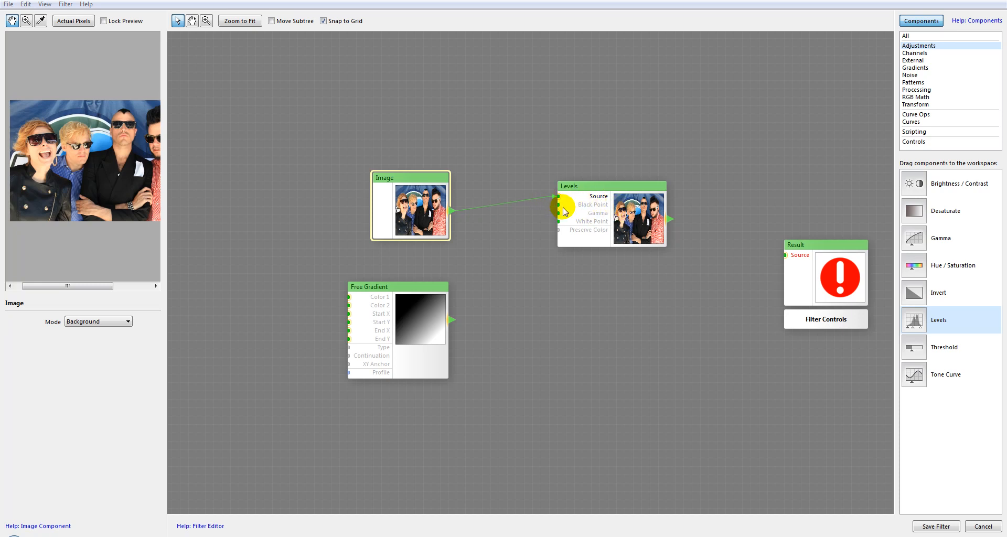
{"action": "left_click_drag", "start_coordinate": [598, 189], "coordinate": [609, 193]}
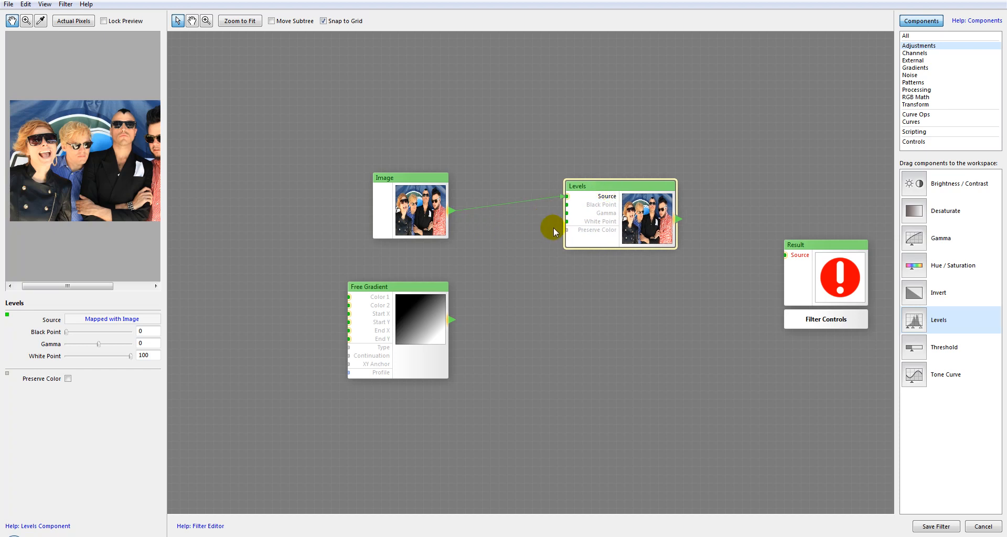
Try Free Gradient on the Black Point and Gamma inputs of Levels in turn, disconnecting it after each.
{"action": "left_click_drag", "start_coordinate": [451, 319], "coordinate": [567, 205]}
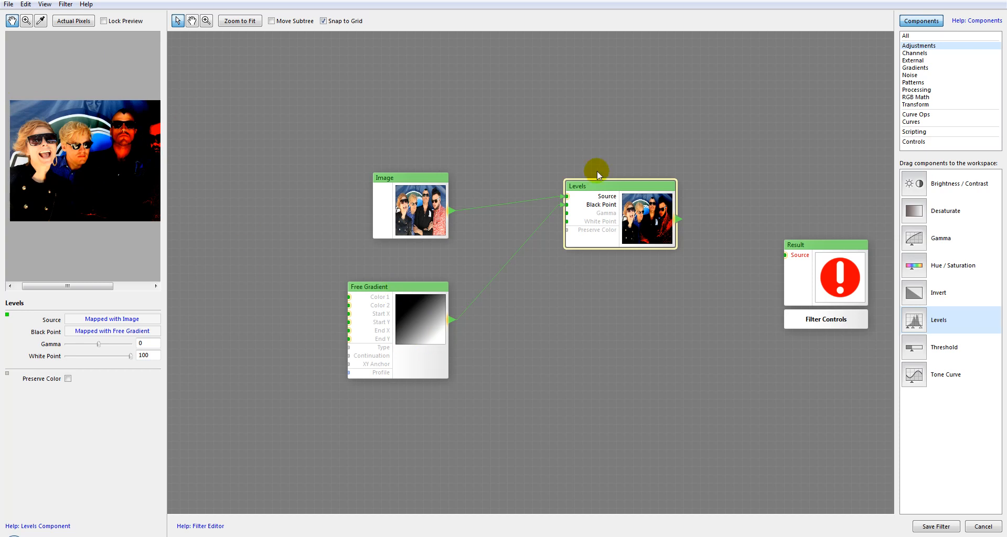
{"action": "left_click_drag", "start_coordinate": [567, 204], "coordinate": [526, 242]}
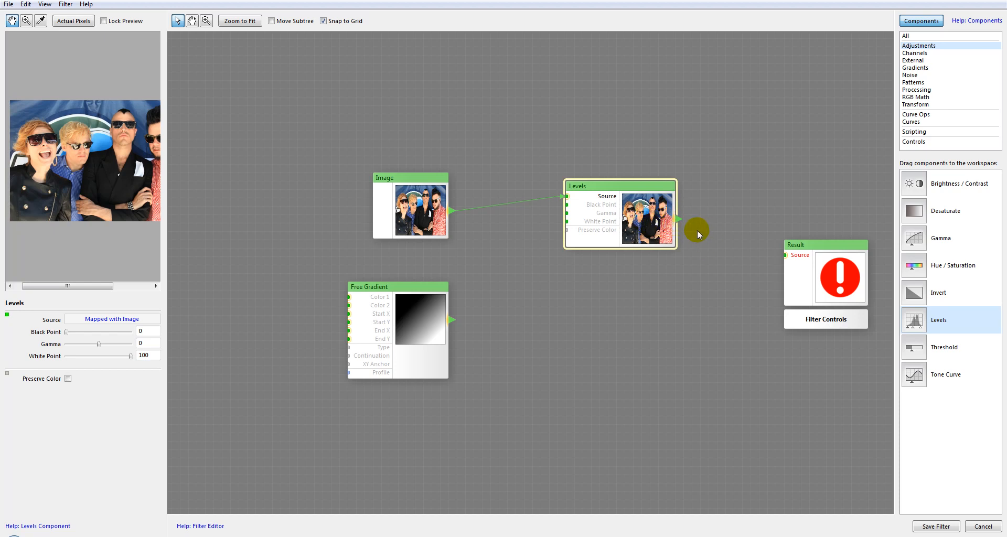
{"action": "left_click_drag", "start_coordinate": [455, 324], "coordinate": [571, 219]}
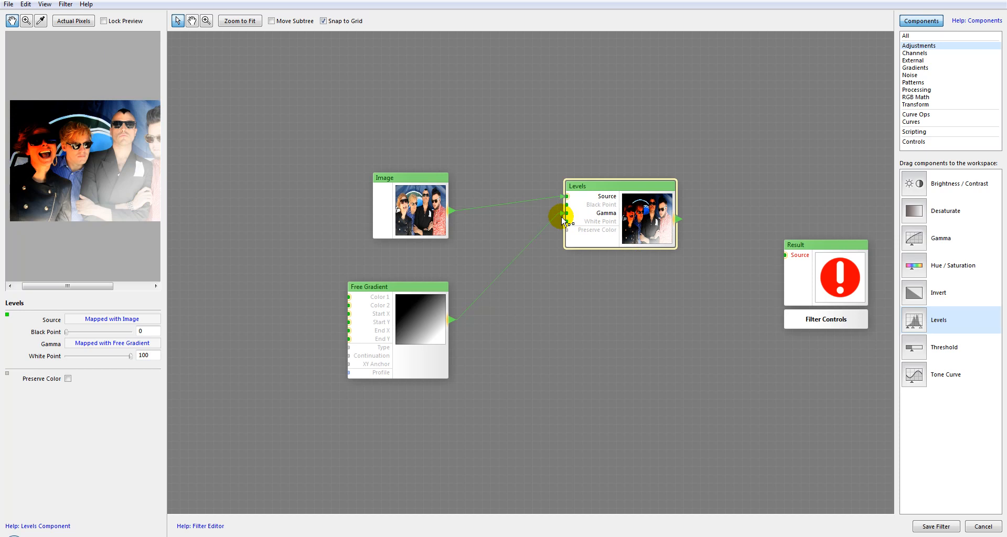
{"action": "left_click_drag", "start_coordinate": [531, 257], "coordinate": [532, 257]}
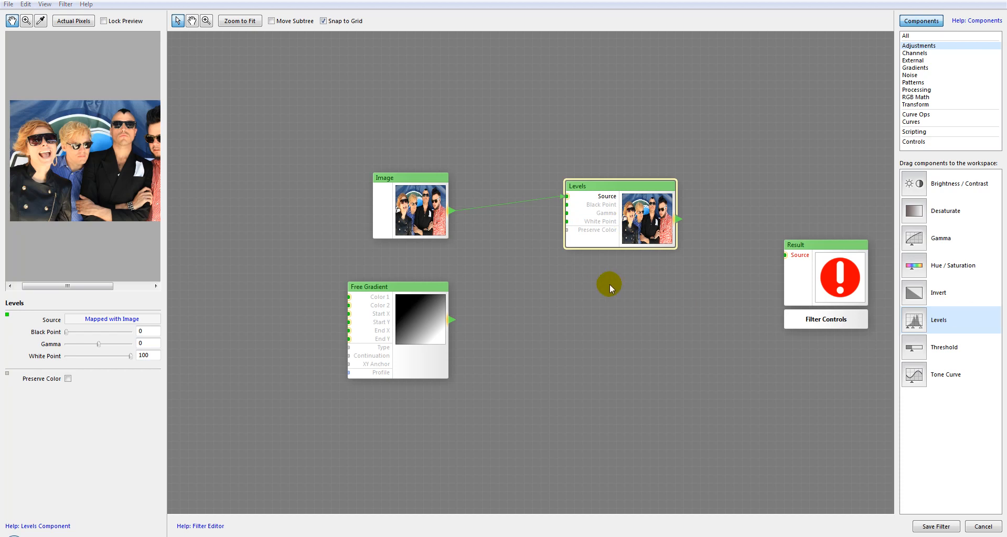
Connect Free Gradient to the Gamma input of Levels and move that connection to White Point.
{"action": "left_click_drag", "start_coordinate": [452, 320], "coordinate": [568, 213]}
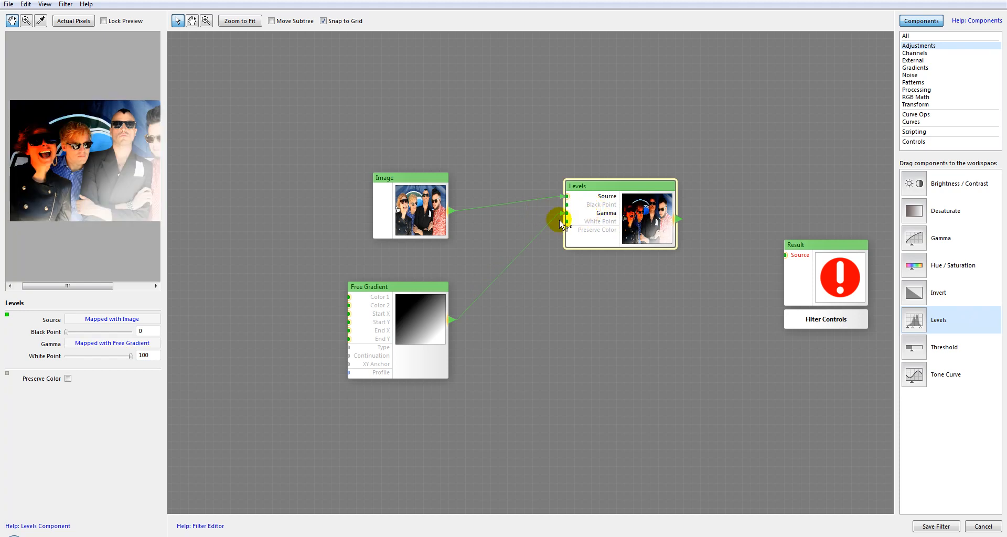
{"action": "left_click", "coordinate": [596, 244]}
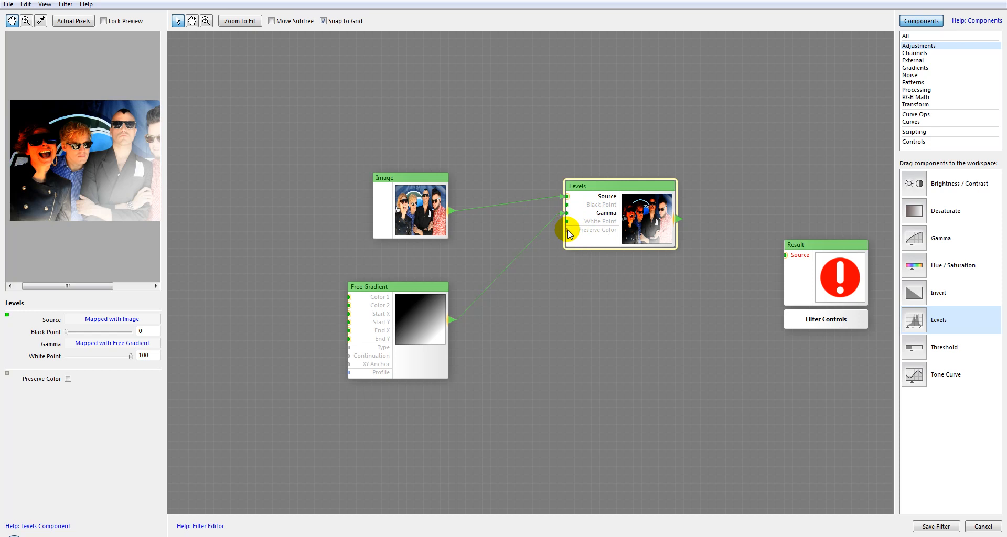
{"action": "left_click_drag", "start_coordinate": [566, 212], "coordinate": [566, 221]}
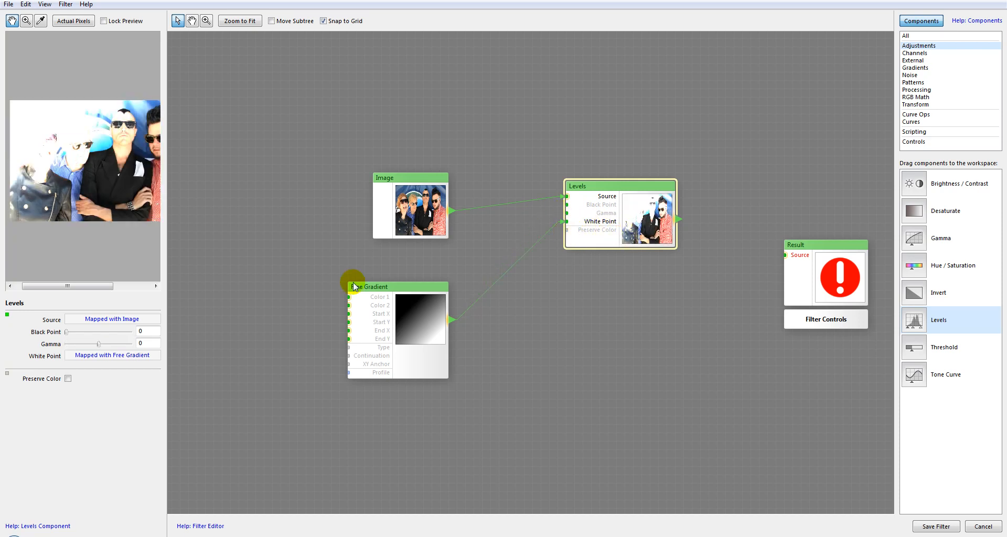
Move the Free Gradient connection to Black Point and compare Levels with Preserve Color on and off, leaving it enabled.
{"action": "left_click", "coordinate": [68, 379]}
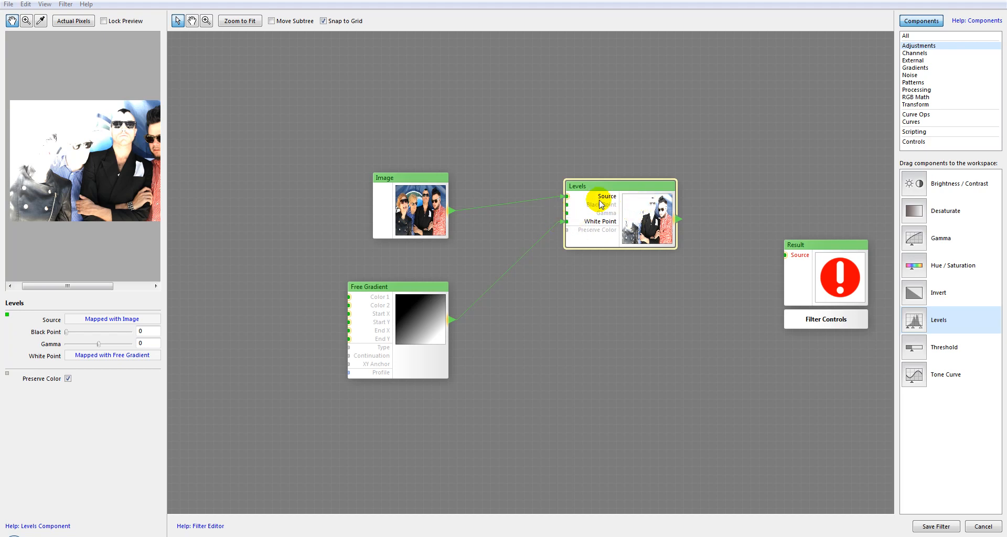
{"action": "left_click_drag", "start_coordinate": [564, 224], "coordinate": [567, 205]}
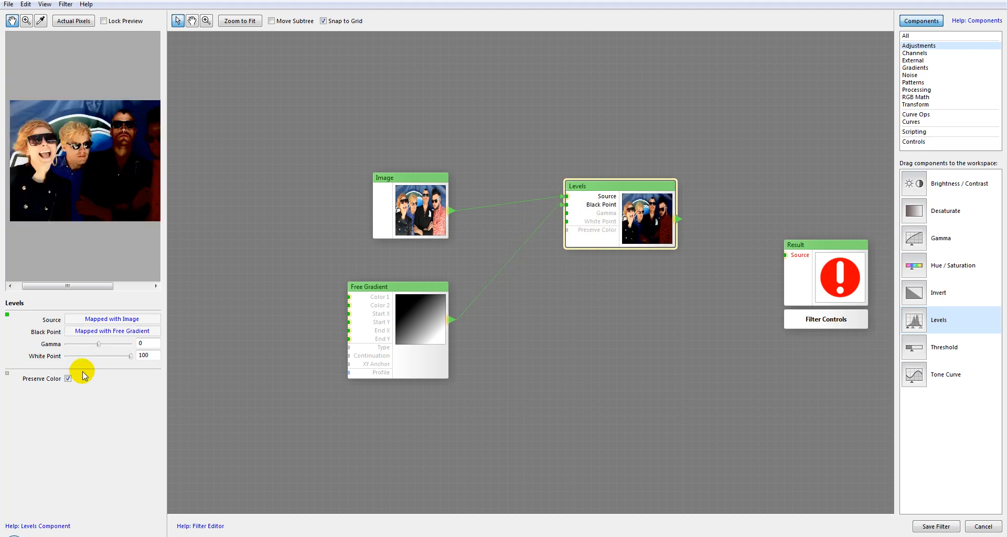
{"action": "left_click", "coordinate": [68, 378]}
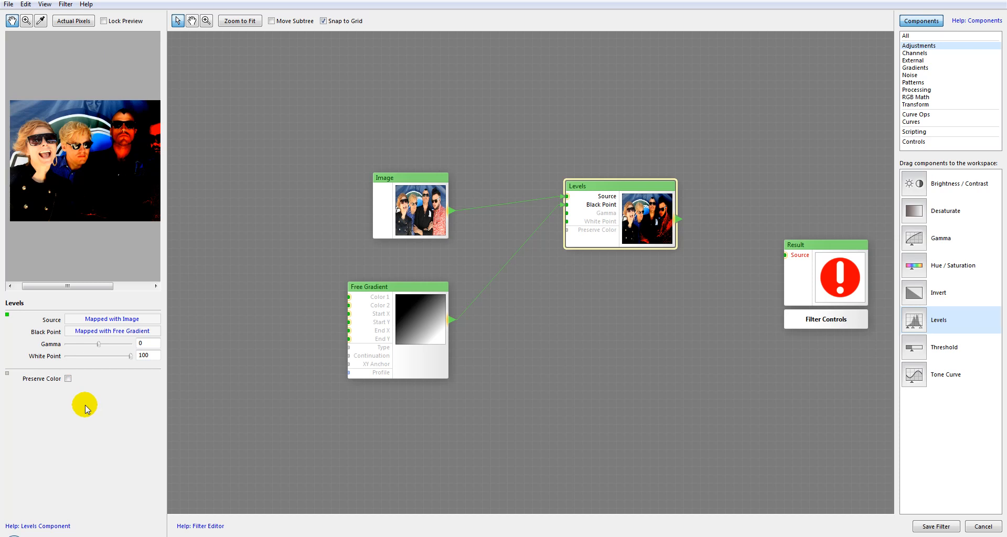
{"action": "left_click", "coordinate": [68, 379]}
{"action": "left_click", "coordinate": [68, 379]}
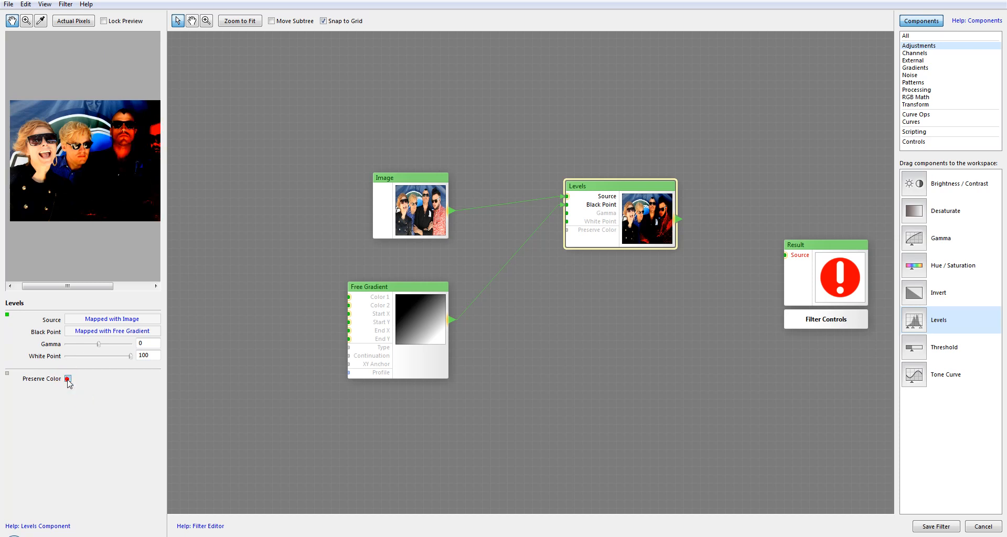
{"action": "left_click", "coordinate": [67, 380]}
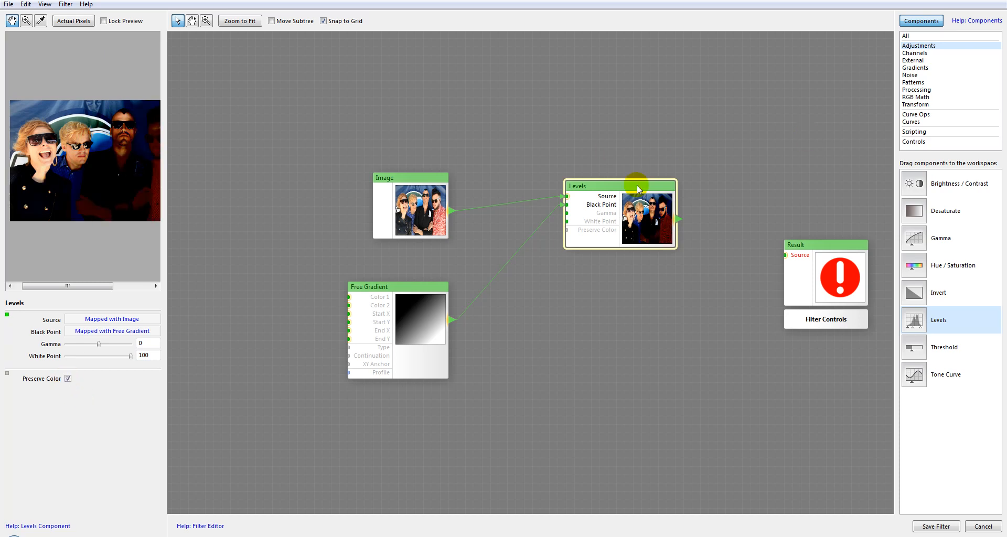
Replace the Levels component with Threshold, connect Image to its Source and position it slightly above Image.
{"action": "key", "text": "Delete"}
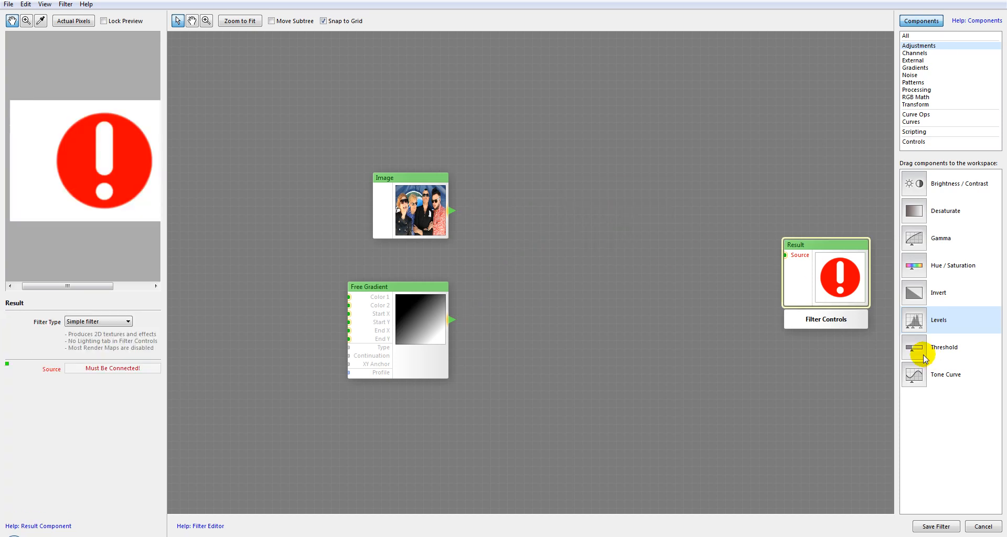
{"action": "left_click_drag", "start_coordinate": [917, 341], "coordinate": [646, 205]}
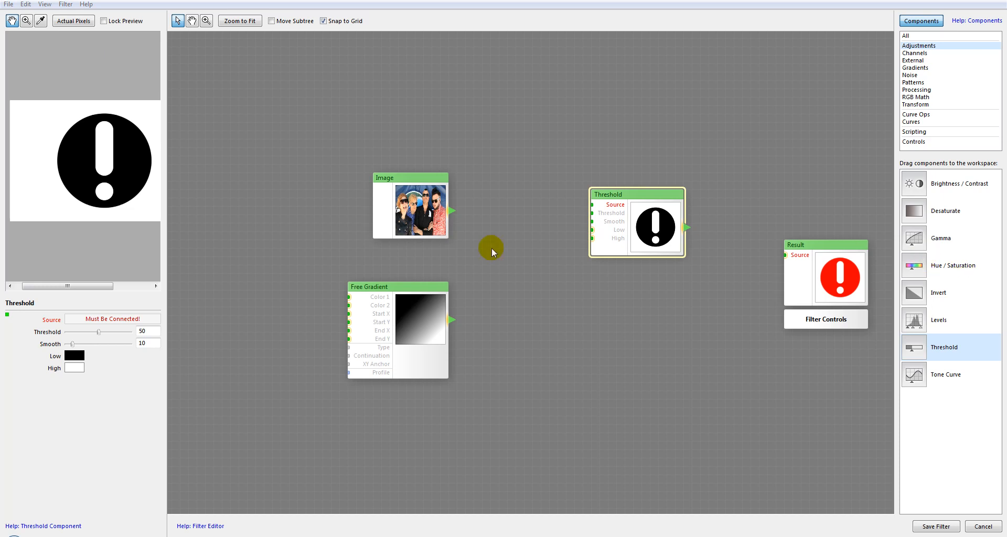
{"action": "left_click_drag", "start_coordinate": [632, 195], "coordinate": [615, 187]}
{"action": "left_click_drag", "start_coordinate": [452, 211], "coordinate": [603, 180]}
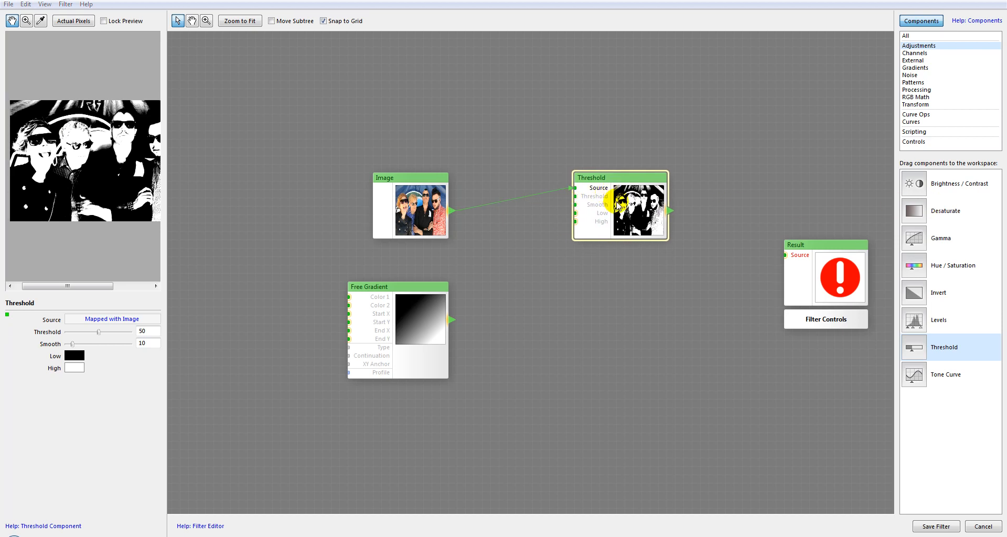
{"action": "mouse_move", "coordinate": [634, 178]}
{"action": "left_mouse_down"}
{"action": "mouse_move", "coordinate": [636, 168]}
{"action": "mouse_move", "coordinate": [618, 168]}
{"action": "left_mouse_up"}
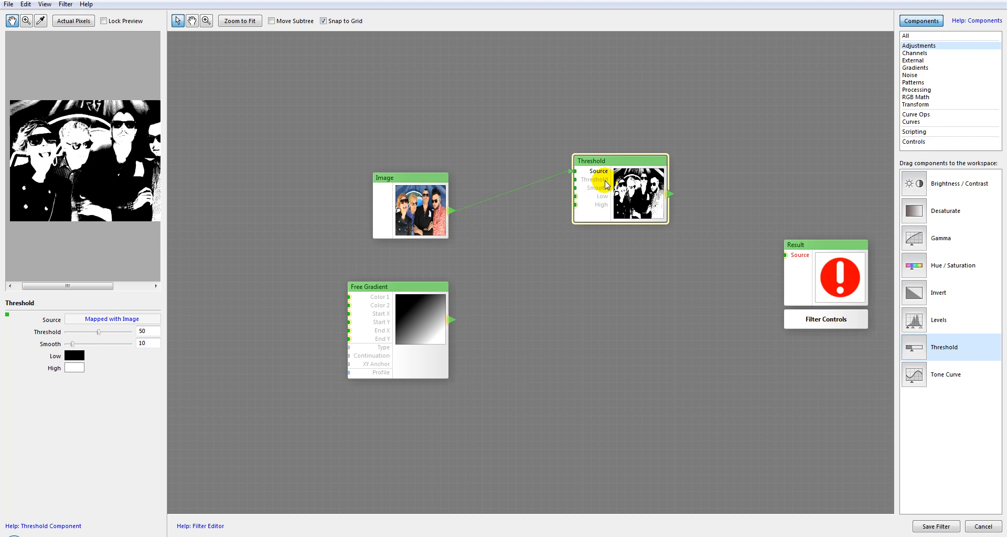
Connect Free Gradient to the Threshold and Smooth inputs of the Threshold component, reconnecting Image to its Source.
{"action": "left_click_drag", "start_coordinate": [451, 320], "coordinate": [575, 180]}
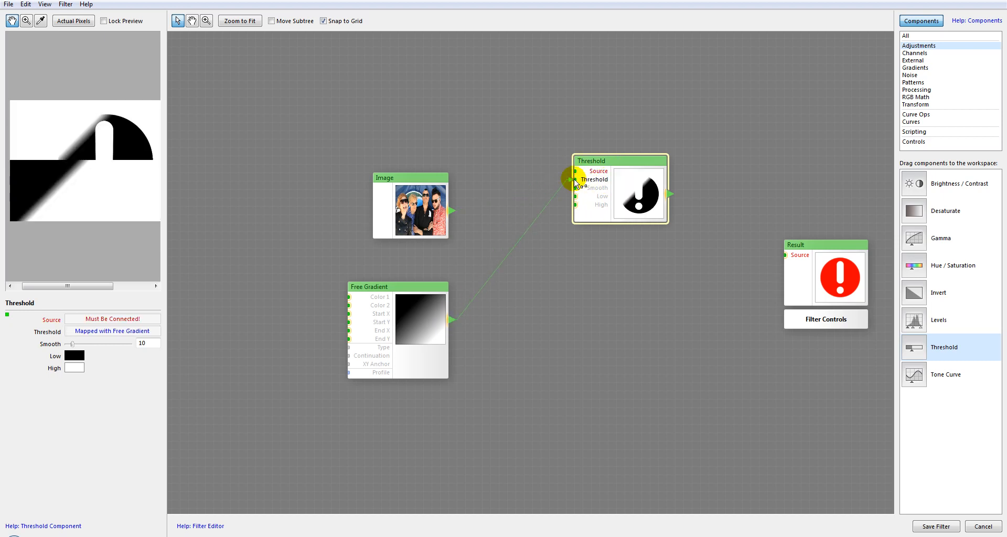
{"action": "left_click_drag", "start_coordinate": [451, 210], "coordinate": [575, 171]}
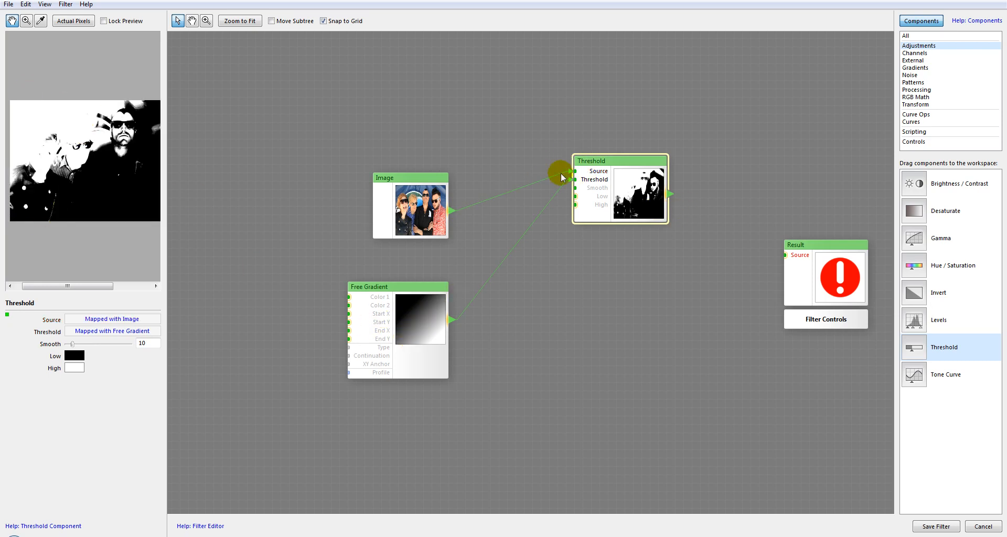
{"action": "left_click_drag", "start_coordinate": [452, 318], "coordinate": [576, 190]}
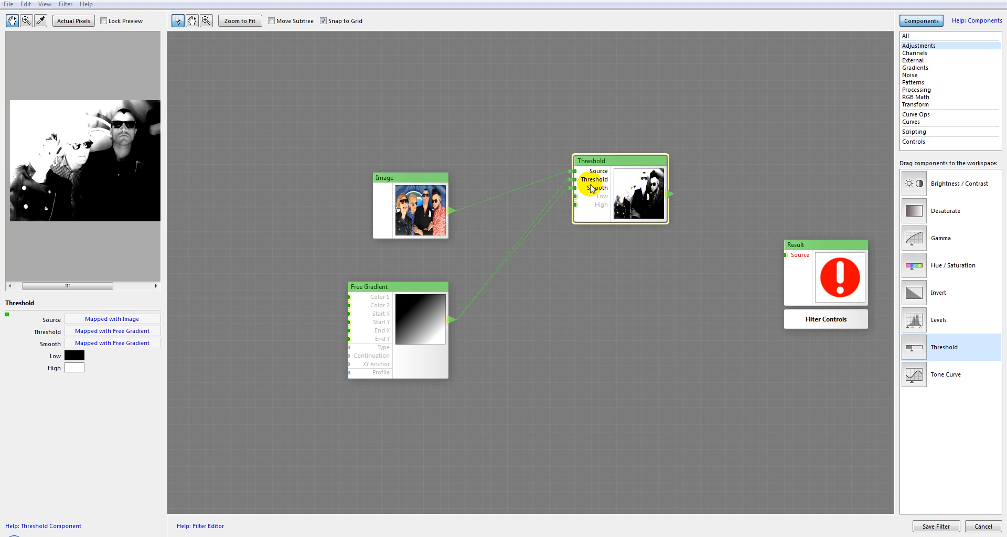
Disconnect Free Gradient from the Smooth input of Threshold and connect it to the High input.
{"action": "left_click_drag", "start_coordinate": [462, 305], "coordinate": [546, 260]}
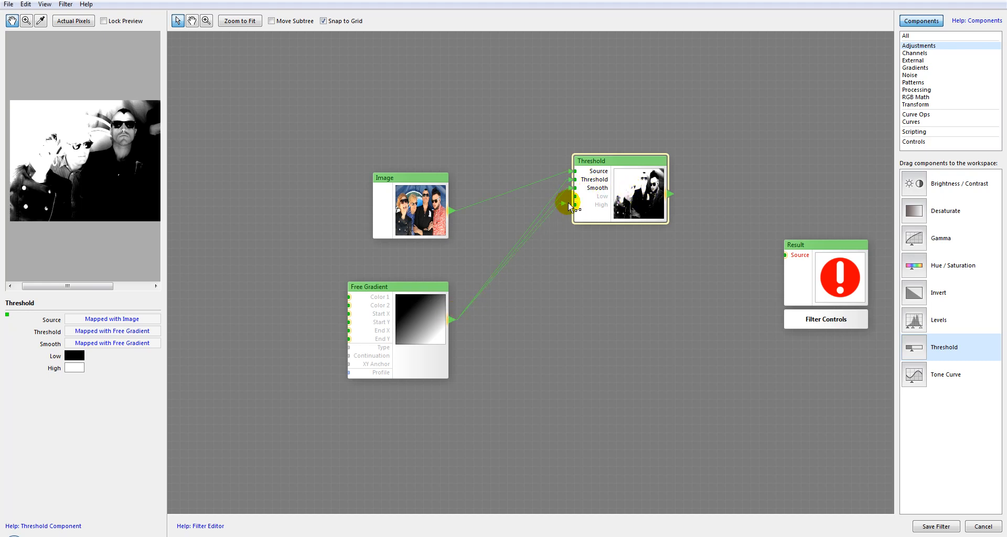
{"action": "left_click_drag", "start_coordinate": [564, 210], "coordinate": [575, 205]}
{"action": "left_click_drag", "start_coordinate": [453, 320], "coordinate": [497, 355]}
{"action": "left_click_drag", "start_coordinate": [569, 191], "coordinate": [568, 313]}
{"action": "left_click_drag", "start_coordinate": [451, 319], "coordinate": [573, 204]}
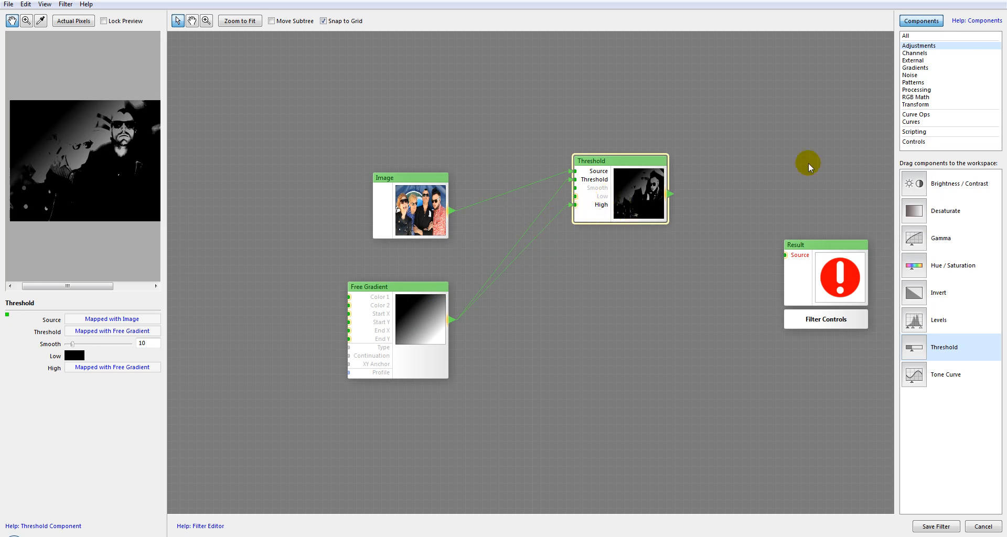
Replace the Threshold component with Tone Curve, connect Image to its Source and display the Curves components.
{"action": "key", "text": "Delete"}
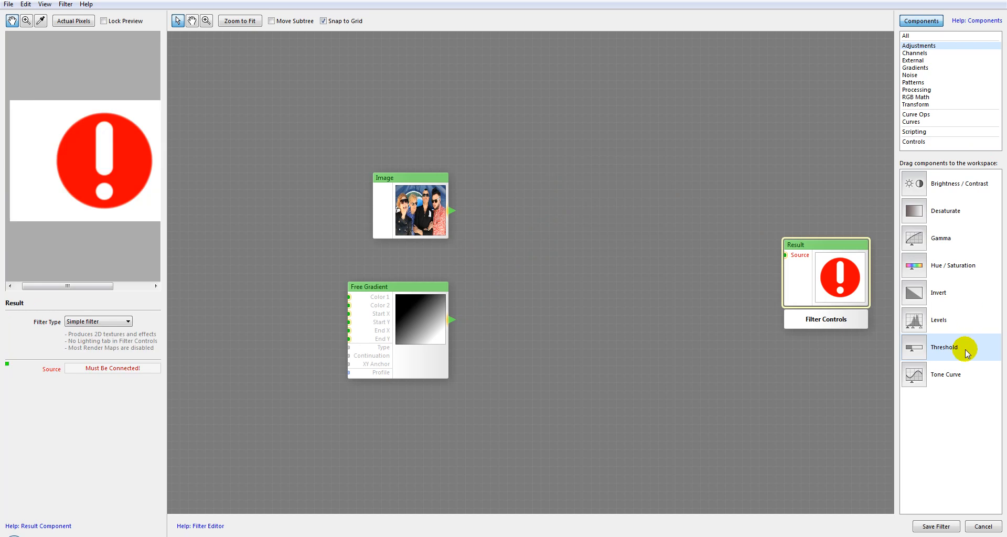
{"action": "left_click_drag", "start_coordinate": [918, 374], "coordinate": [600, 191]}
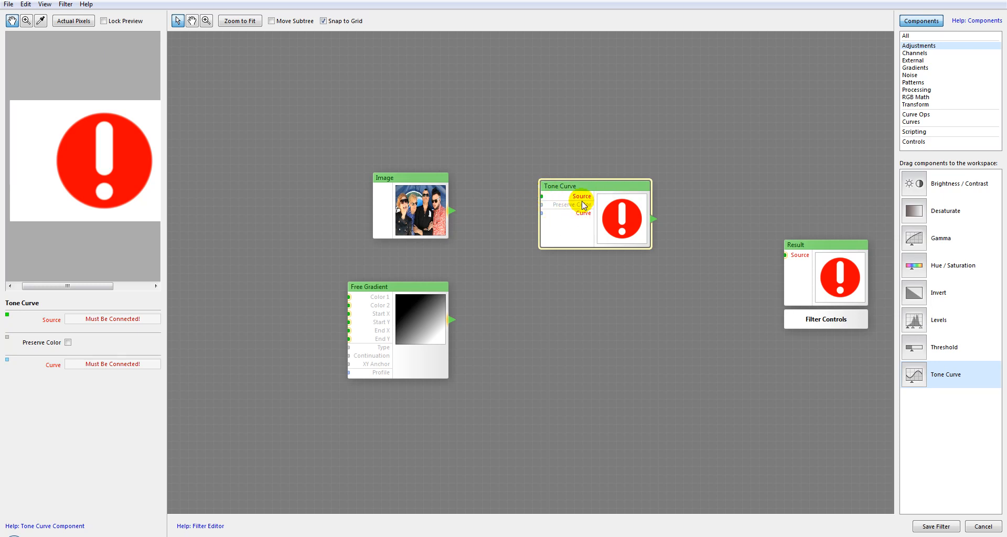
{"action": "left_click_drag", "start_coordinate": [477, 215], "coordinate": [540, 196]}
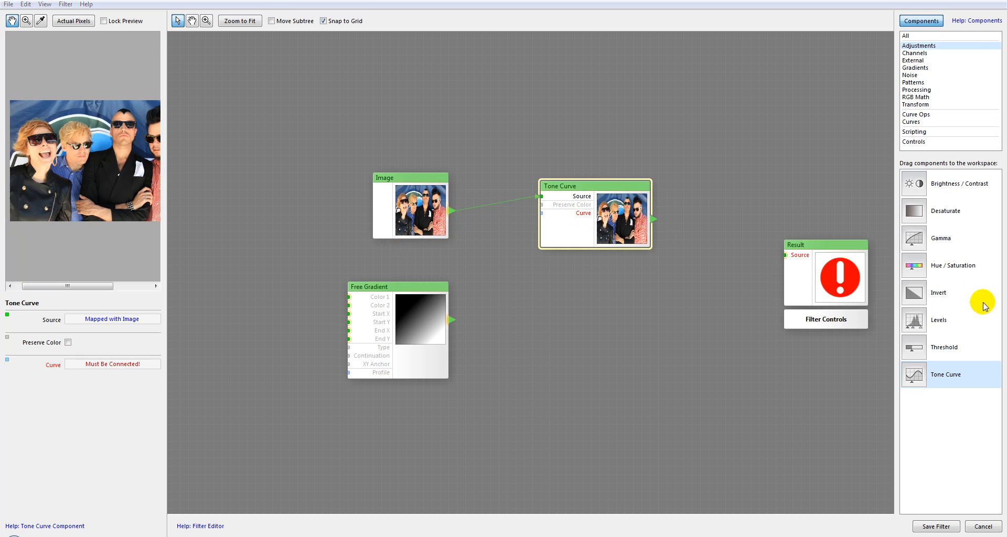
{"action": "left_click", "coordinate": [913, 121]}
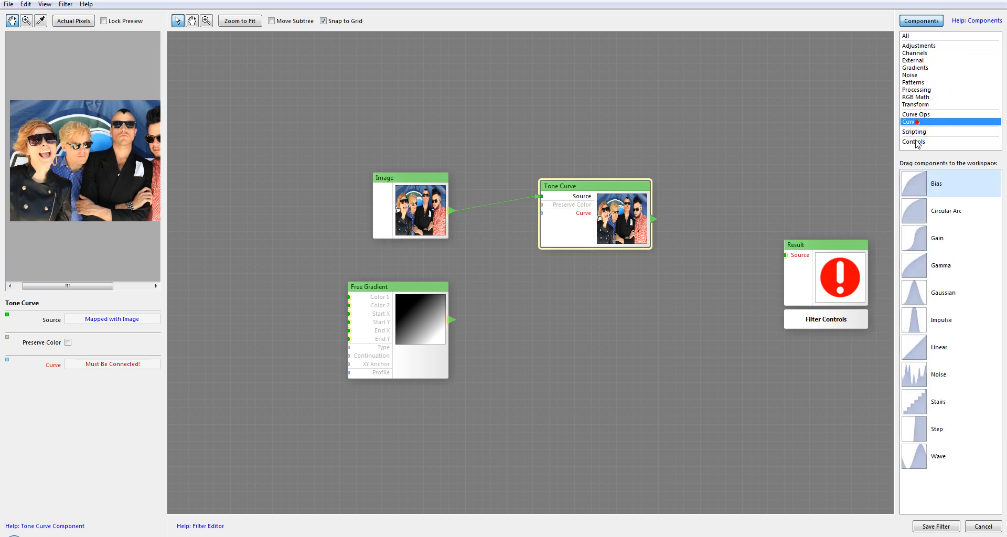
Add a Gaussian curve component below Free Gradient, connect it to the Curve input of Tone Curve and preview Tone Curve.
{"action": "left_click_drag", "start_coordinate": [915, 293], "coordinate": [490, 360]}
{"action": "left_click_drag", "start_coordinate": [562, 380], "coordinate": [426, 360]}
{"action": "left_click_drag", "start_coordinate": [452, 405], "coordinate": [539, 213]}
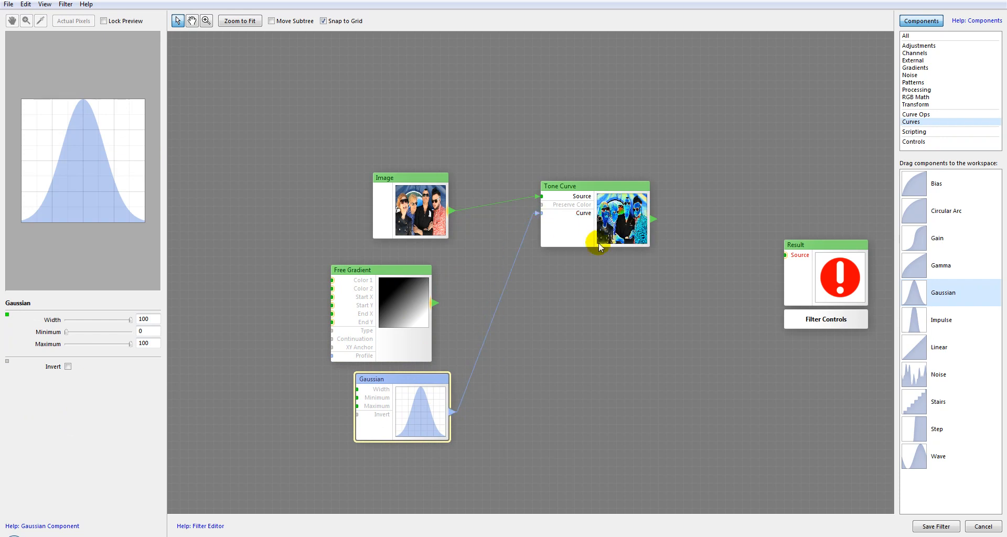
{"action": "left_click", "coordinate": [620, 226]}
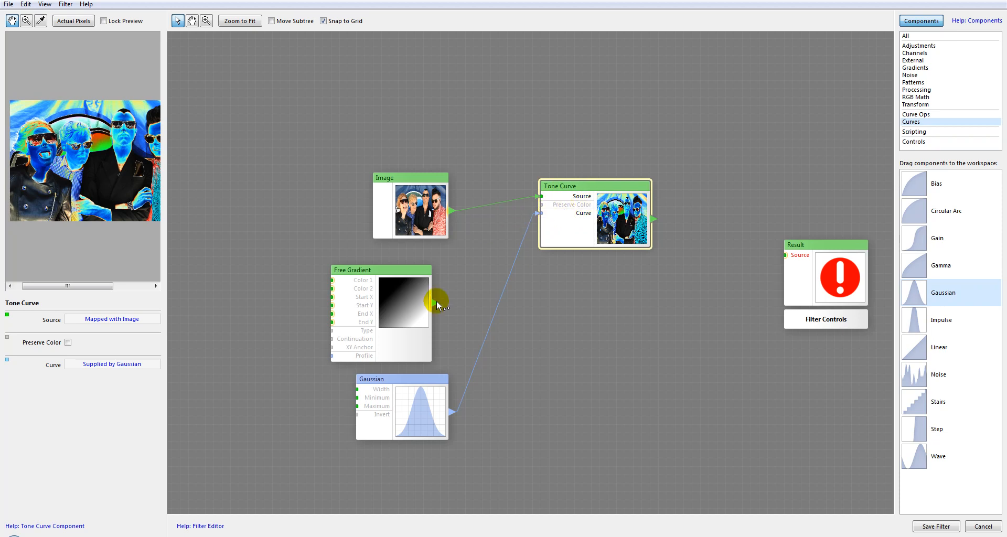
Enable Preserve Color for Tone Curve, then shift Gaussian slightly right and Image slightly down in the workspace.
{"action": "left_click", "coordinate": [587, 232]}
{"action": "left_click", "coordinate": [67, 342]}
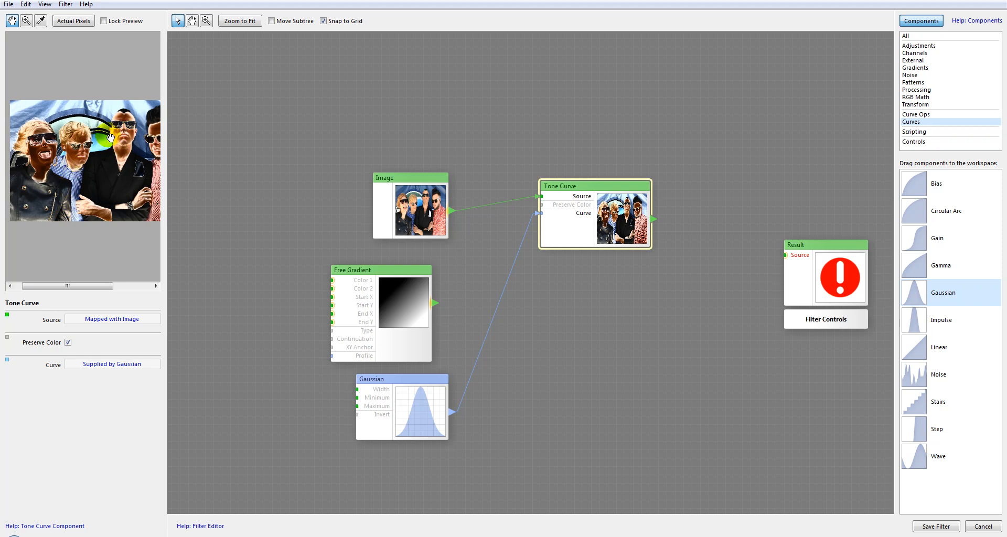
{"action": "left_click_drag", "start_coordinate": [386, 380], "coordinate": [412, 381]}
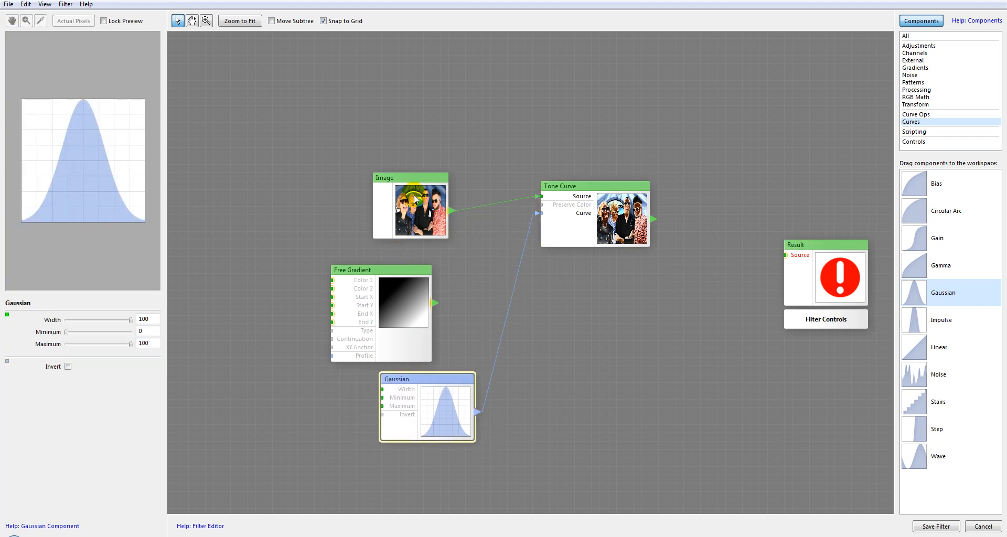
{"action": "left_click_drag", "start_coordinate": [414, 208], "coordinate": [414, 225]}
Switch Preserve Color off and back on for Tone Curve to compare the two renderings of the image.
{"action": "left_click", "coordinate": [610, 195]}
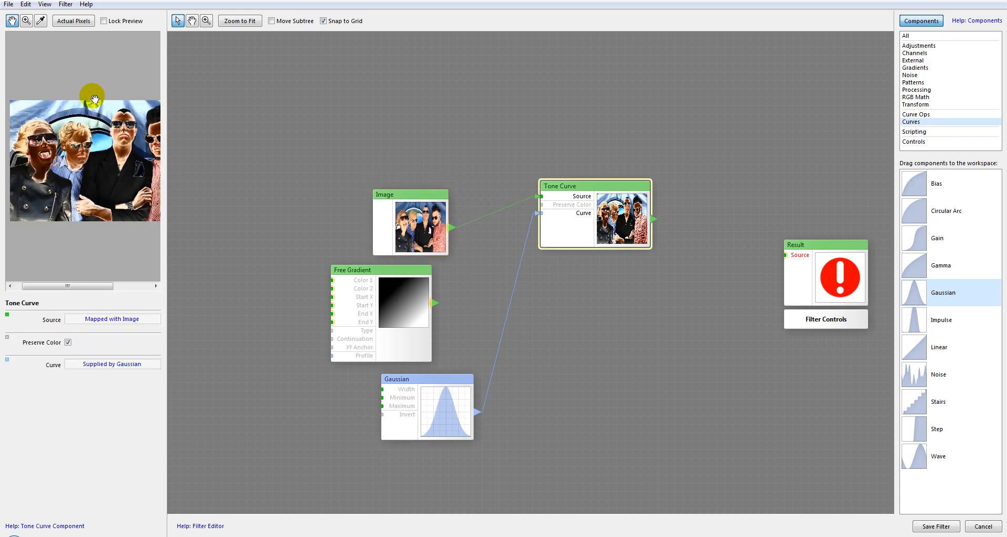
{"action": "left_click", "coordinate": [68, 342]}
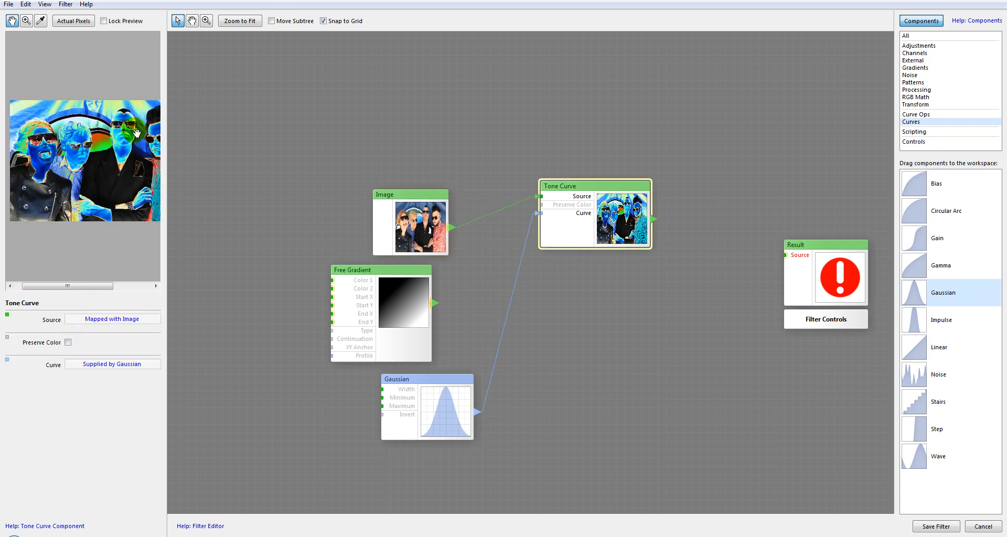
{"action": "left_click", "coordinate": [67, 342]}
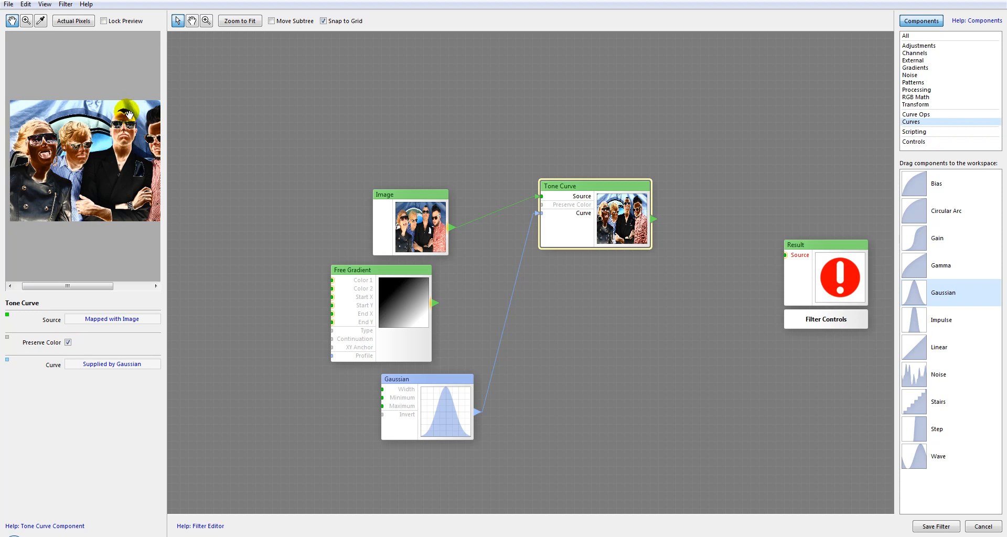
Lower the Gaussian curve's Maximum to 58 and preview its effect on Tone Curve.
{"action": "left_click", "coordinate": [446, 406]}
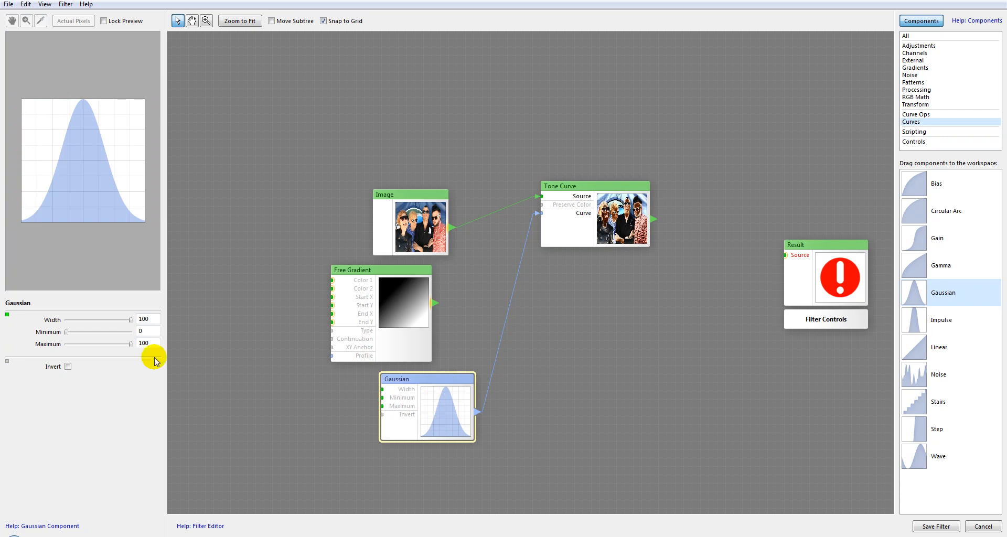
{"action": "left_click", "coordinate": [130, 344]}
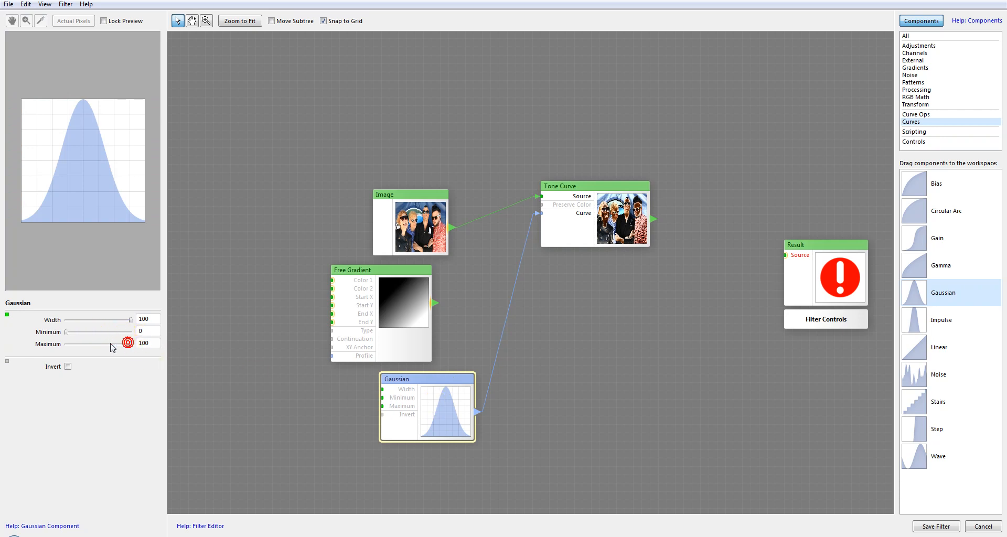
{"action": "left_click_drag", "start_coordinate": [130, 344], "coordinate": [104, 344]}
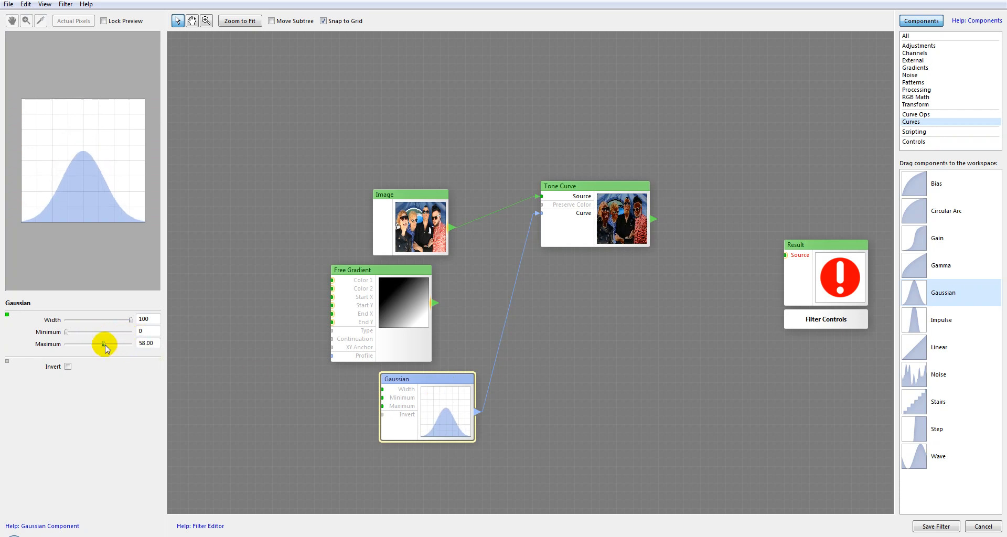
{"action": "left_click", "coordinate": [614, 225]}
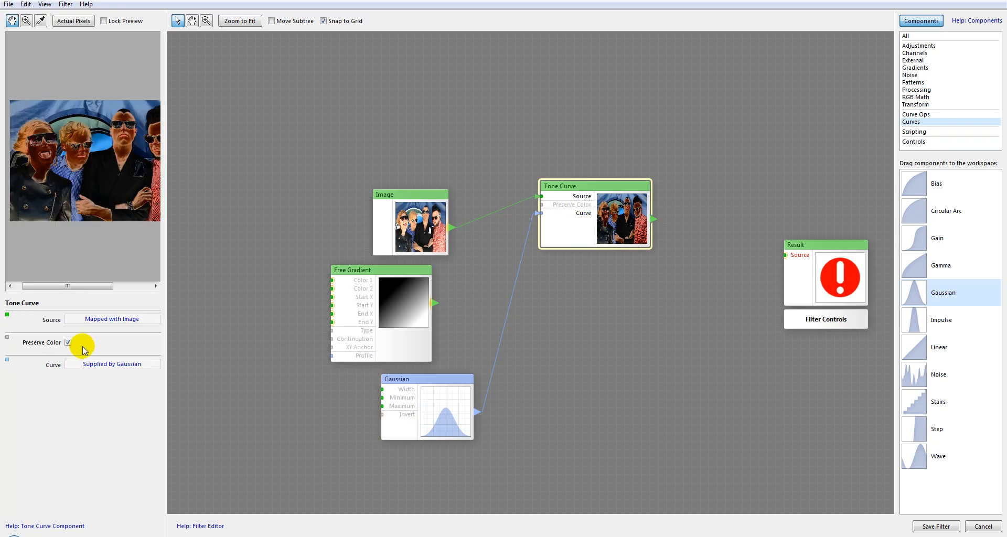
Set the Gaussian curve's Minimum to 35 and Maximum to 94 and preview Tone Curve.
{"action": "left_click", "coordinate": [419, 414]}
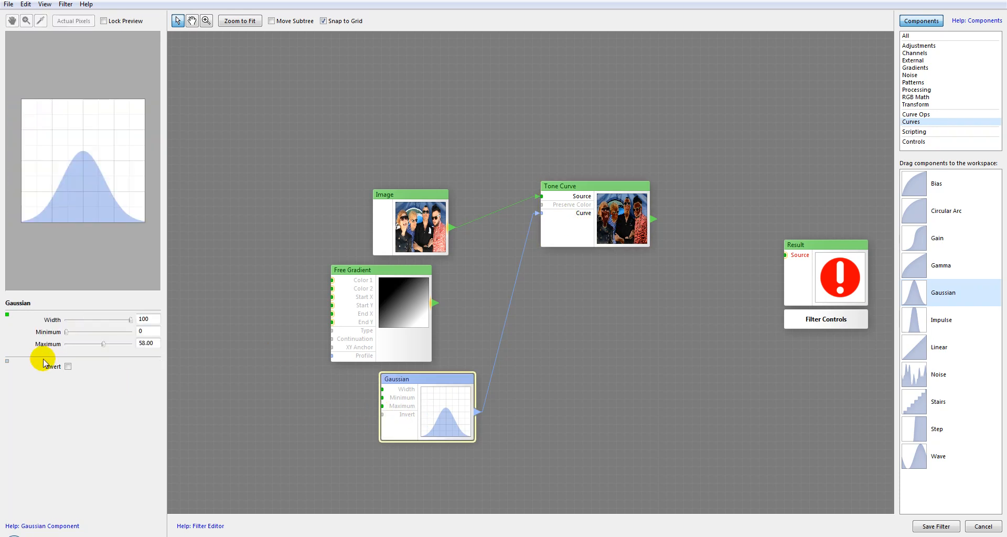
{"action": "left_click_drag", "start_coordinate": [65, 333], "coordinate": [127, 344]}
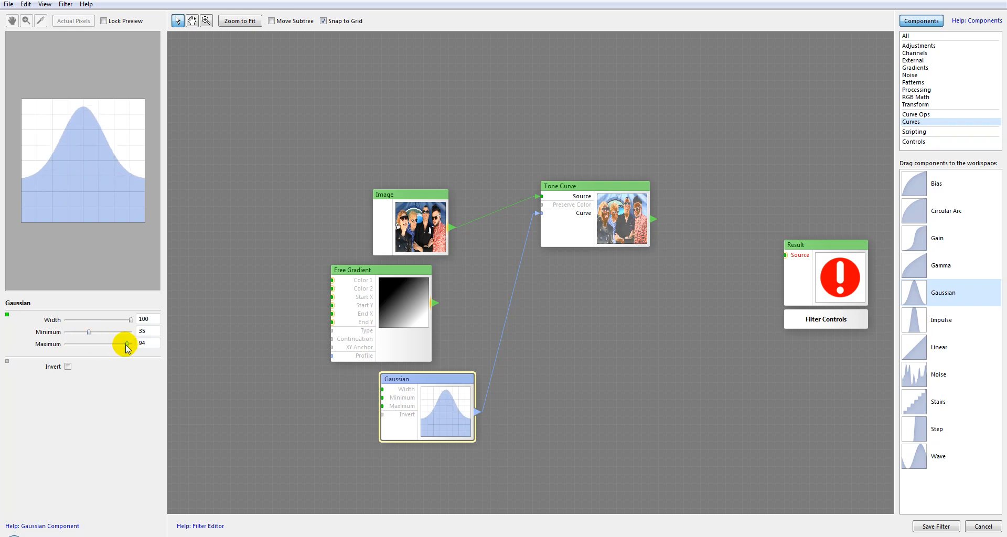
{"action": "left_click", "coordinate": [573, 226]}
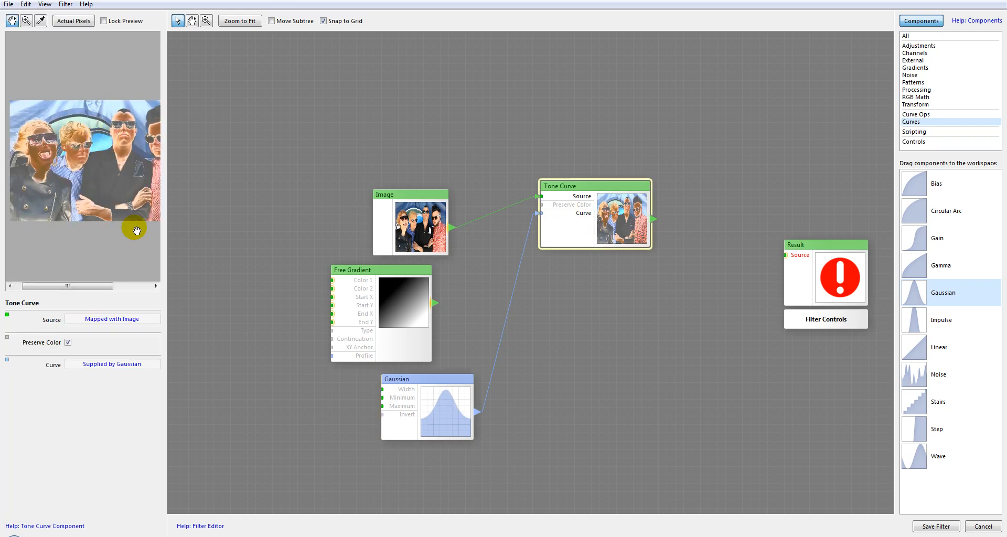
Set the Gaussian curve's Minimum to 0 and Maximum to 59, invert the curve and preview Tone Curve.
{"action": "left_click", "coordinate": [438, 433]}
{"action": "left_click_drag", "start_coordinate": [117, 319], "coordinate": [158, 325]}
{"action": "left_click_drag", "start_coordinate": [88, 332], "coordinate": [73, 331]}
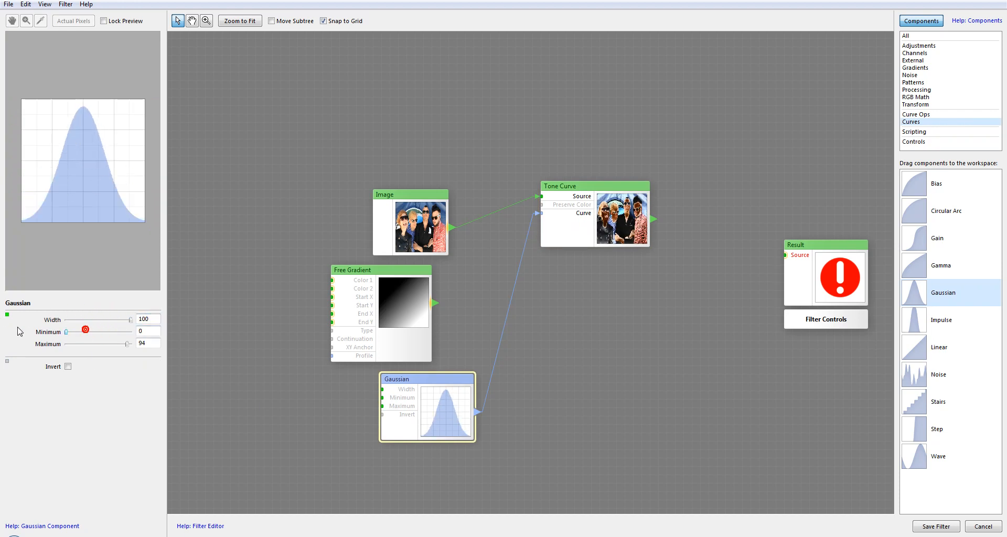
{"action": "left_click_drag", "start_coordinate": [124, 349], "coordinate": [105, 345]}
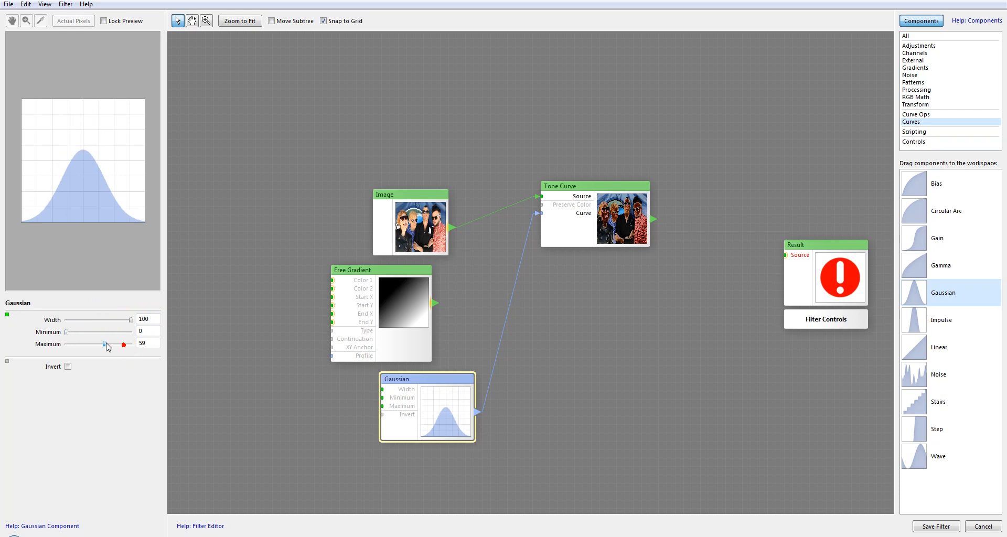
{"action": "left_click", "coordinate": [67, 366]}
{"action": "left_click", "coordinate": [607, 236]}
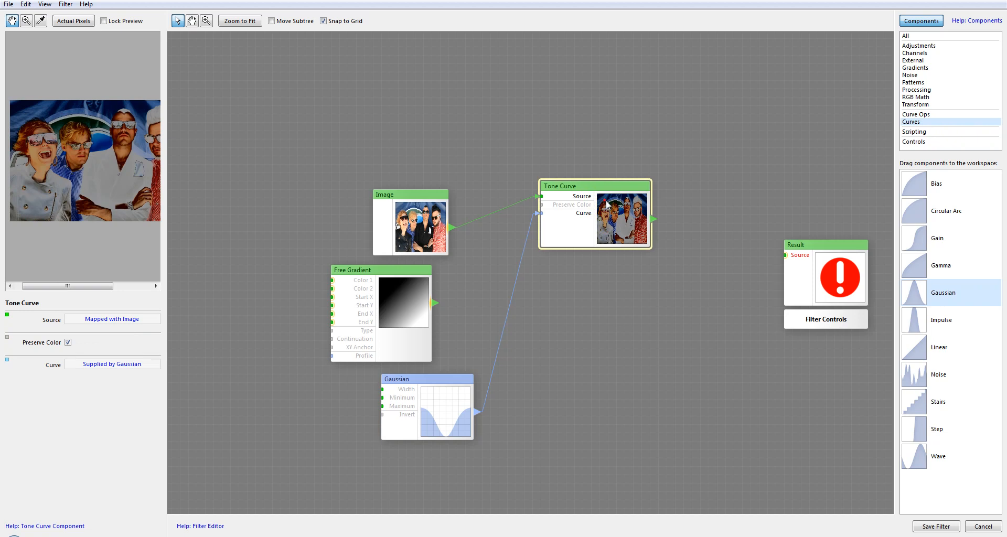
Delete the Tone Curve component from the workspace and display the Channels components.
{"action": "left_click", "coordinate": [918, 46]}
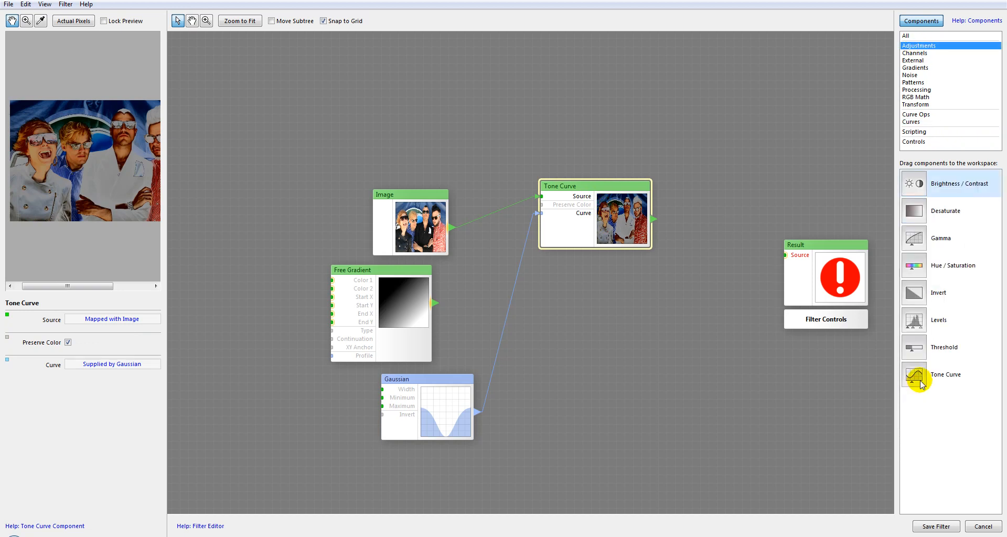
{"action": "left_click", "coordinate": [596, 214]}
{"action": "key", "text": "Delete"}
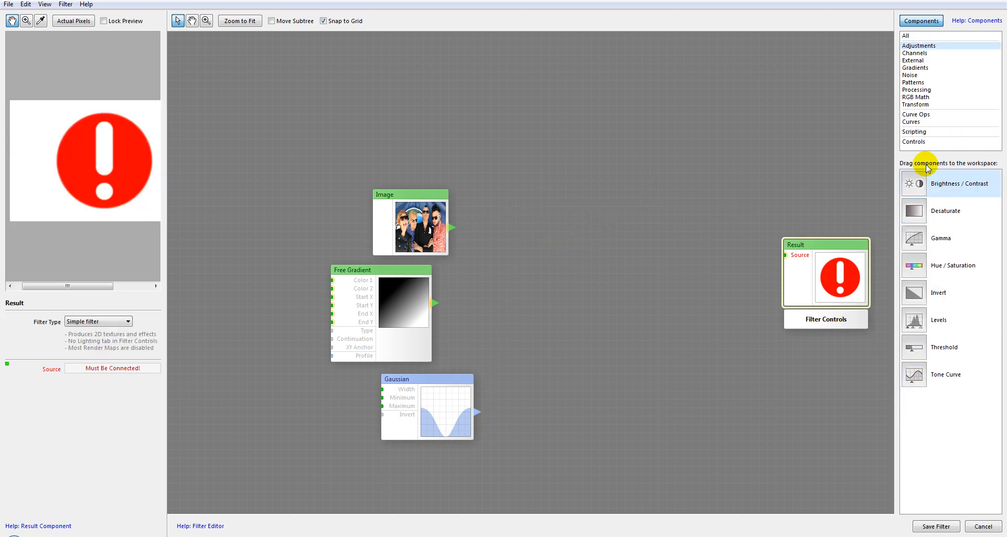
{"action": "left_click", "coordinate": [922, 53]}
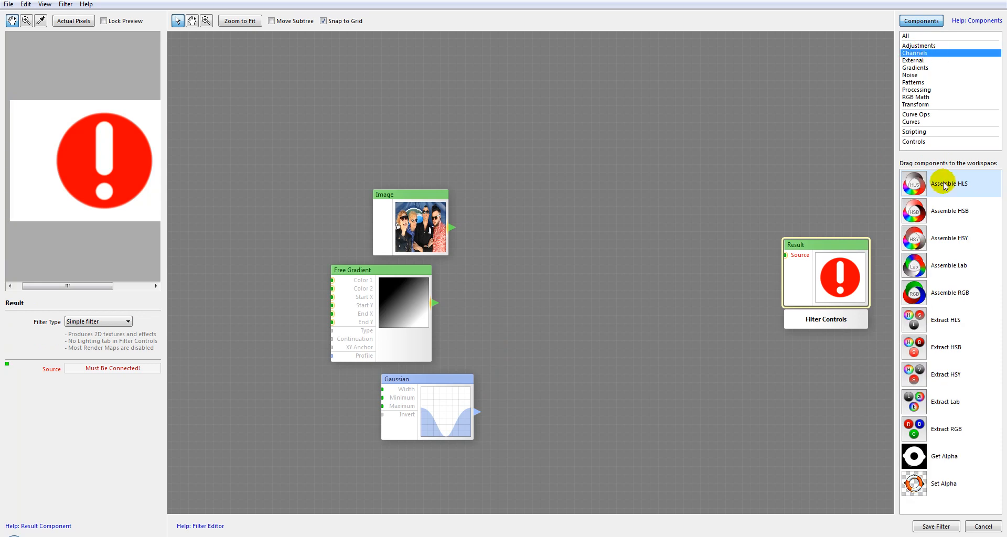